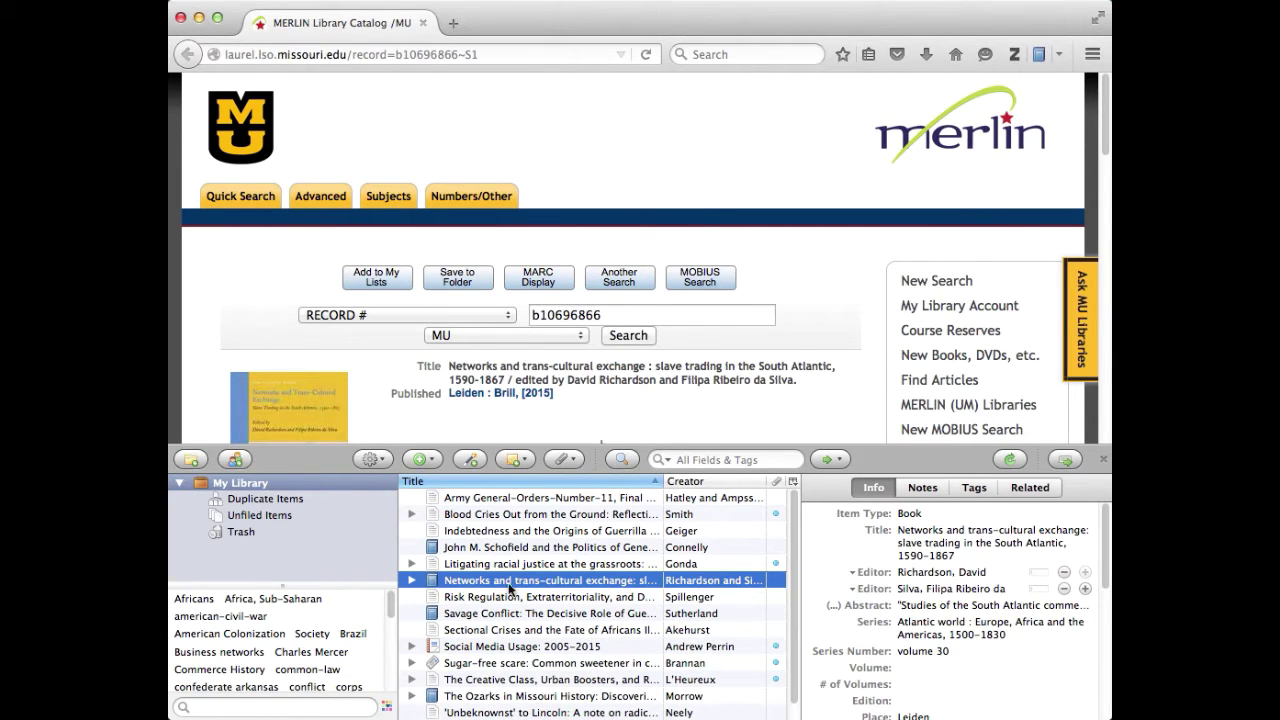
Hide the Zotero pane and examine the chapter titles and authors in the catalog record's Contents.
{"action": "left_click", "coordinate": [718, 402]}
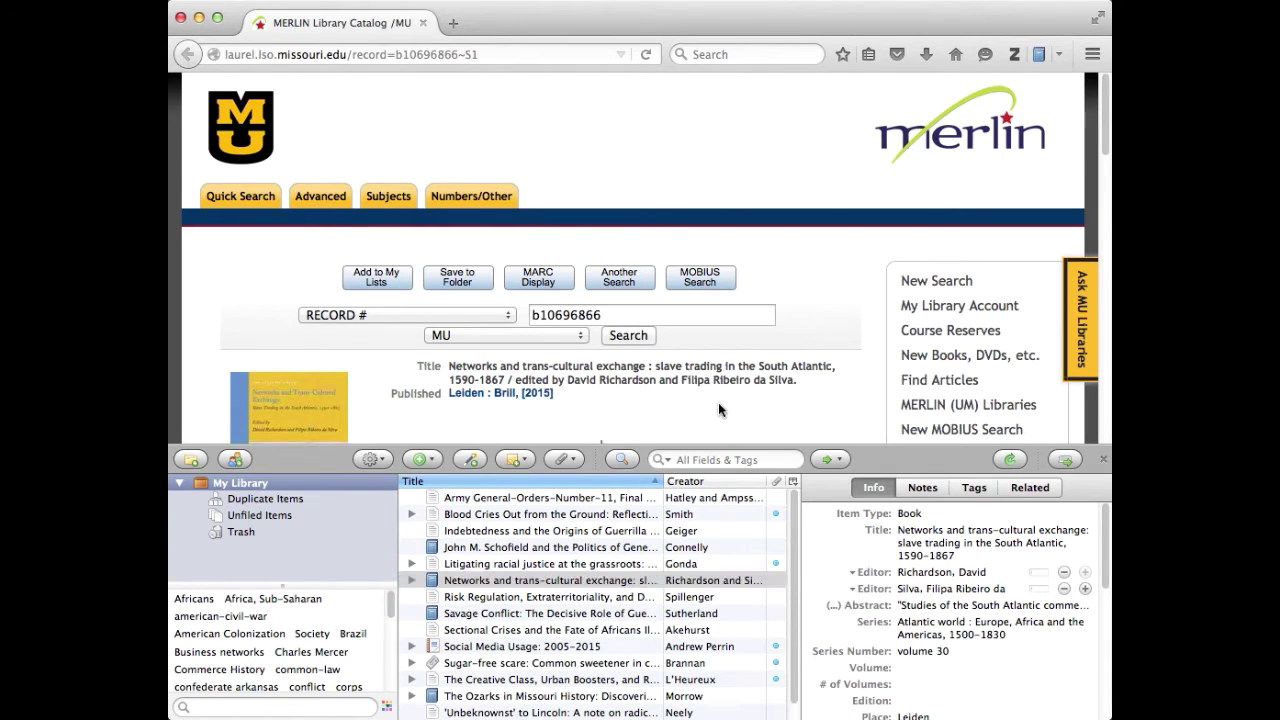
{"action": "left_click", "coordinate": [1103, 459]}
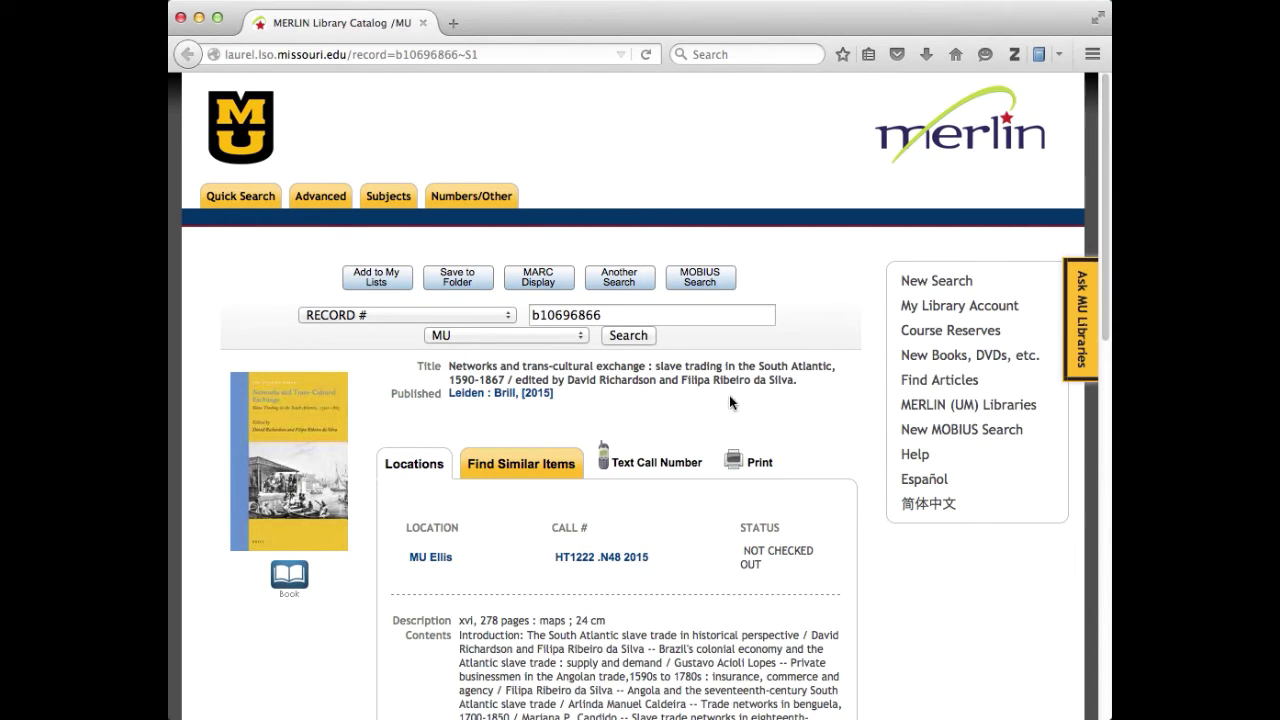
{"action": "left_click_drag", "start_coordinate": [1107, 217], "coordinate": [1099, 300]}
{"action": "scroll", "coordinate": [1099, 300], "scroll_direction": "down", "scroll_amount": 2}
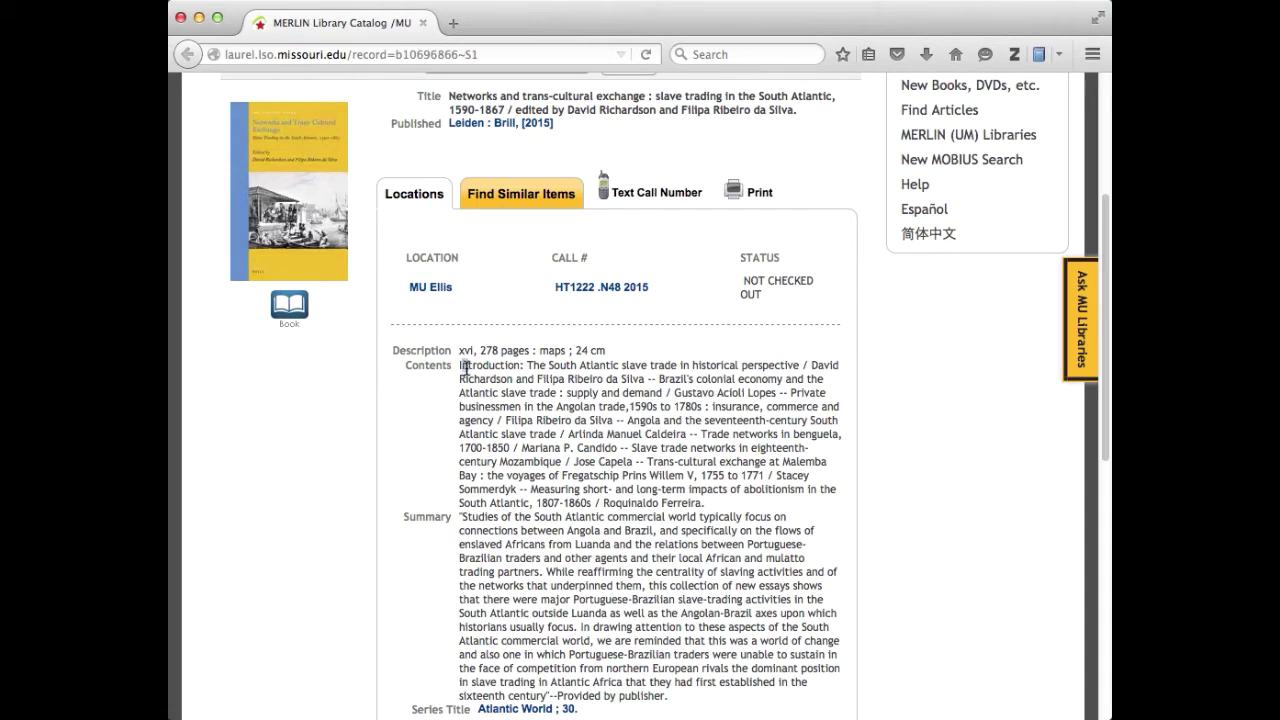
{"action": "left_click_drag", "start_coordinate": [459, 365], "coordinate": [650, 374]}
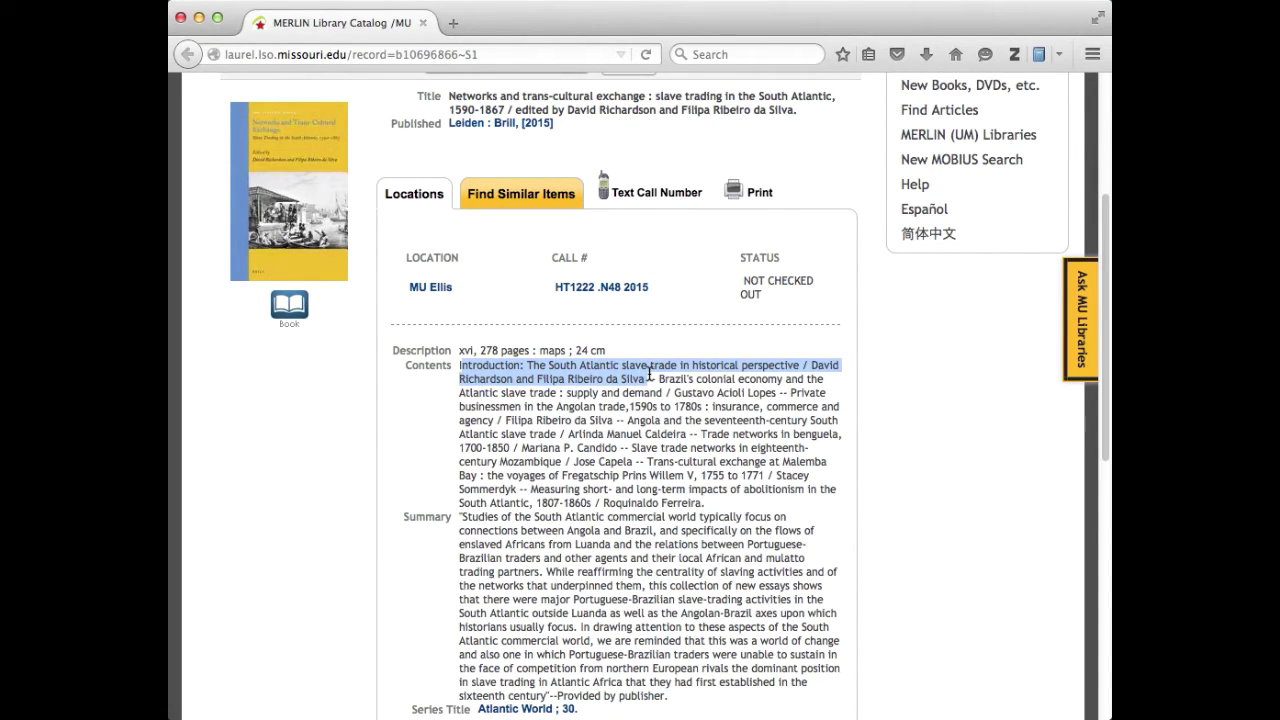
{"action": "left_click_drag", "start_coordinate": [650, 374], "coordinate": [661, 387]}
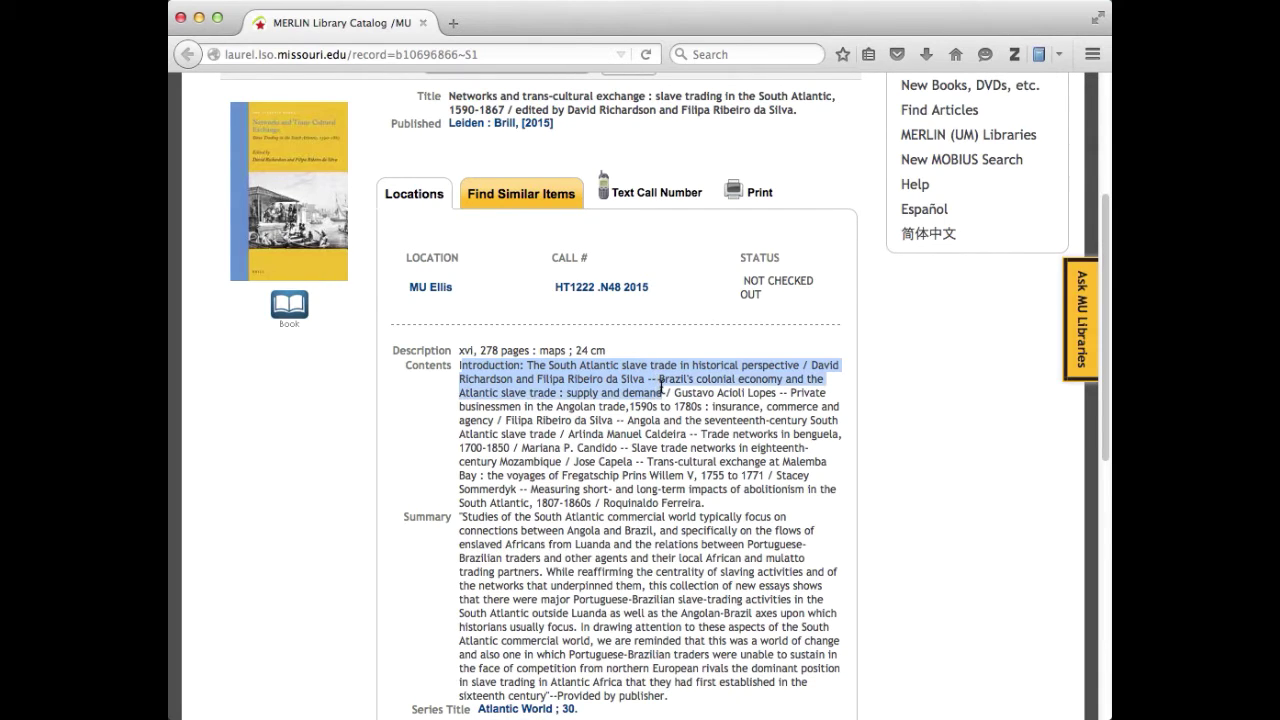
{"action": "left_click", "coordinate": [790, 366]}
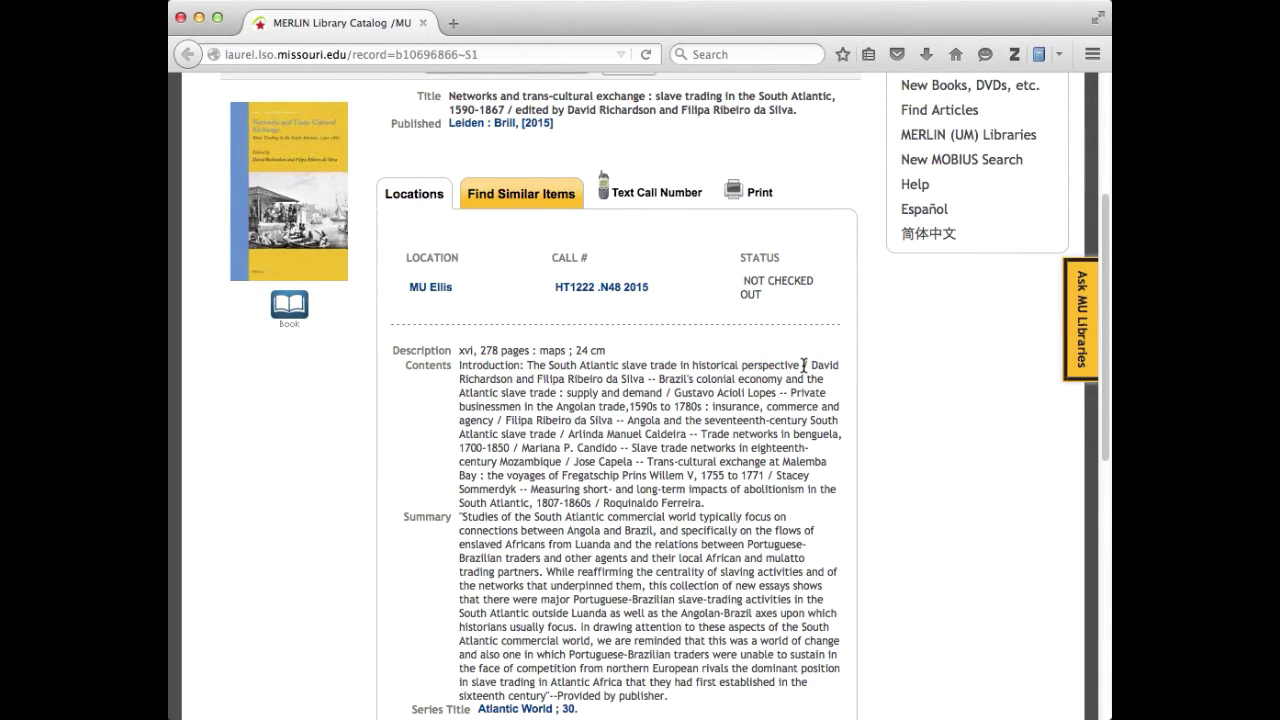
{"action": "left_click_drag", "start_coordinate": [804, 366], "coordinate": [460, 366]}
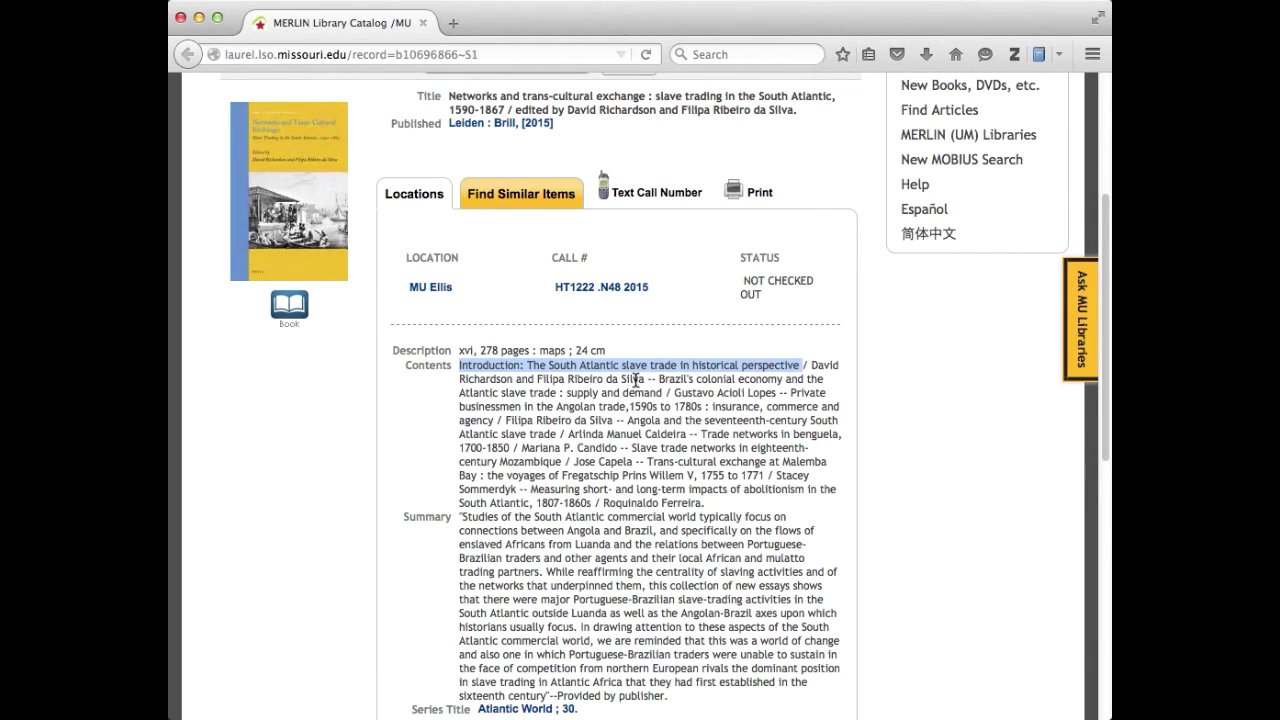
{"action": "left_click", "coordinate": [725, 385]}
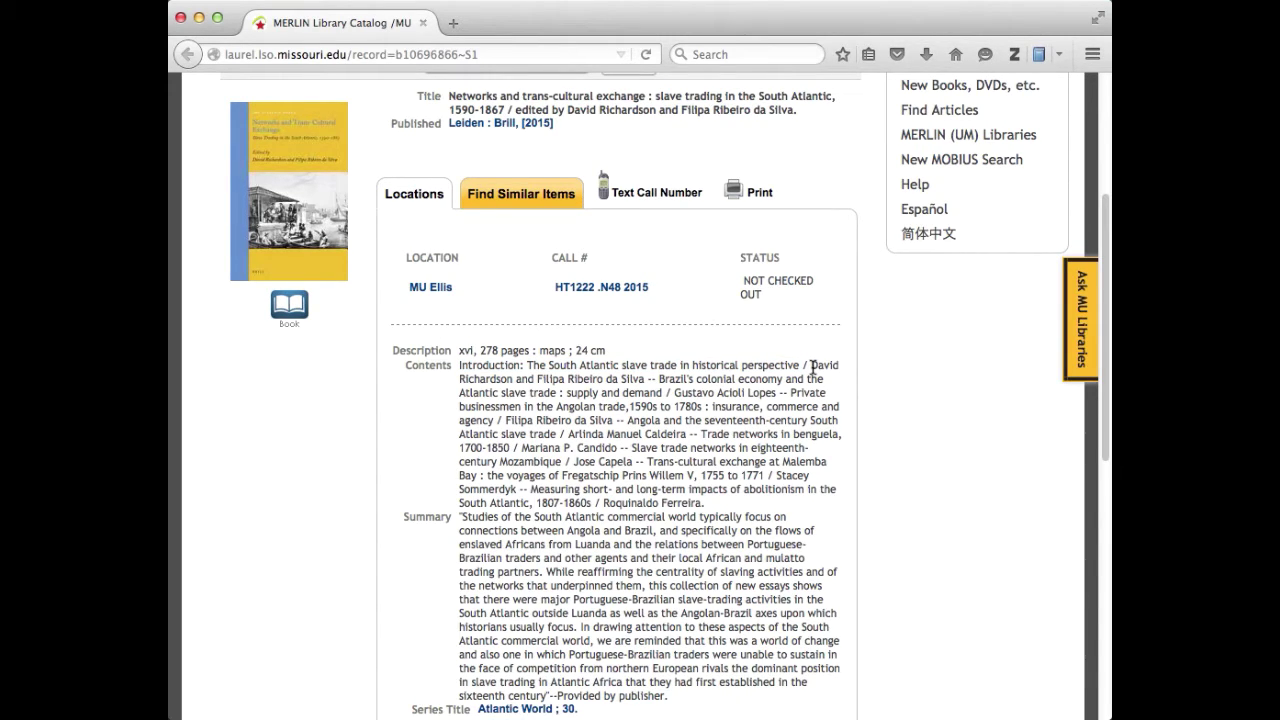
{"action": "left_click_drag", "start_coordinate": [811, 366], "coordinate": [663, 393]}
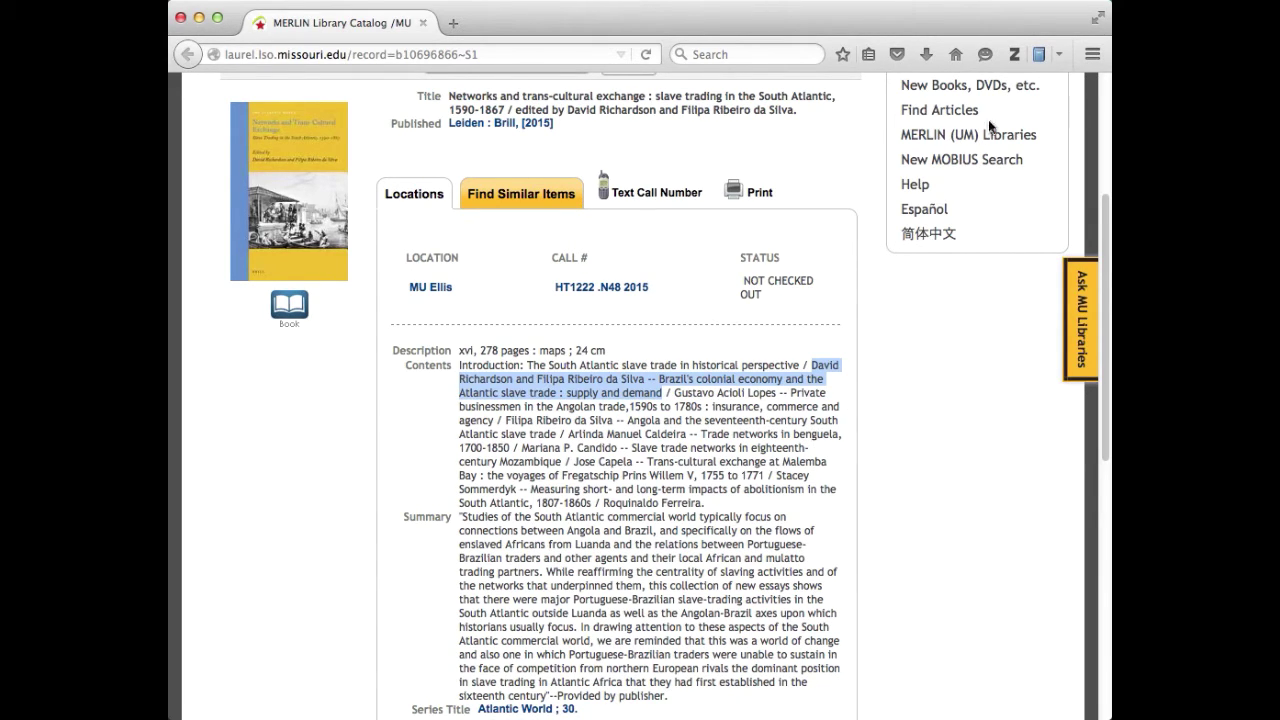
Reopen the Zotero pane and duplicate the "Networks and trans-cultural exchange" book item.
{"action": "left_click", "coordinate": [1015, 55]}
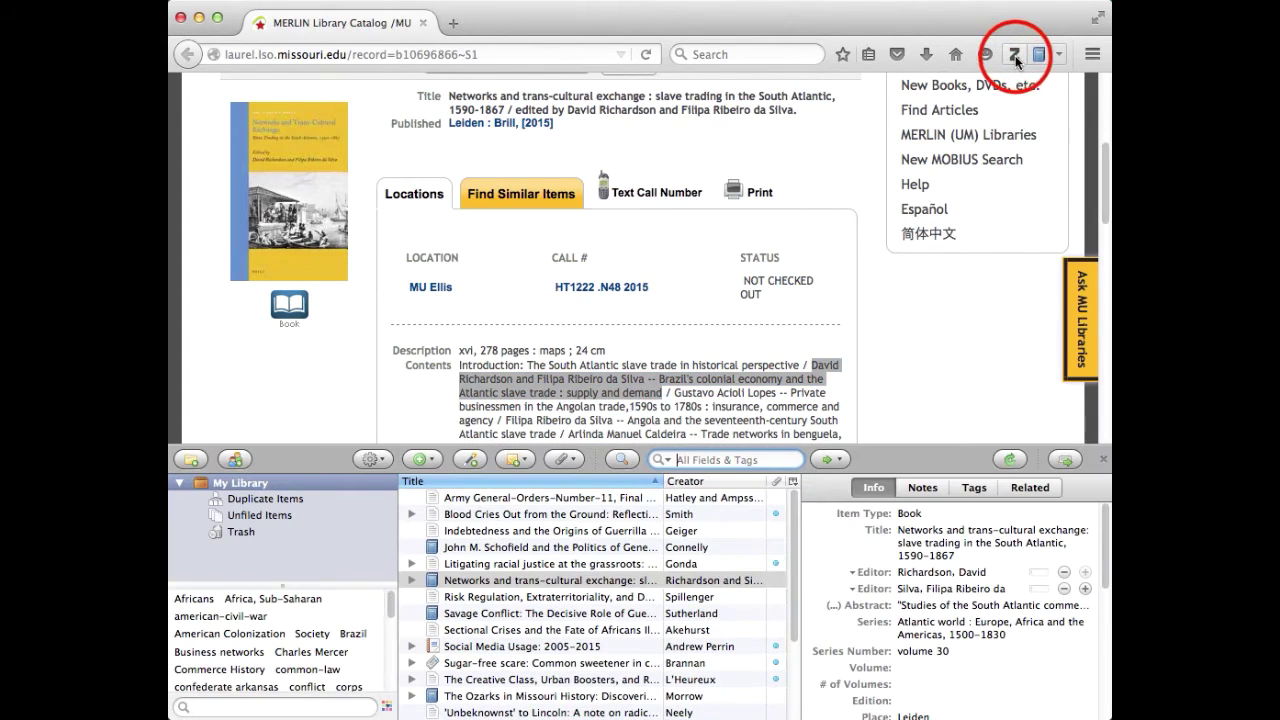
{"action": "right_click", "coordinate": [543, 585]}
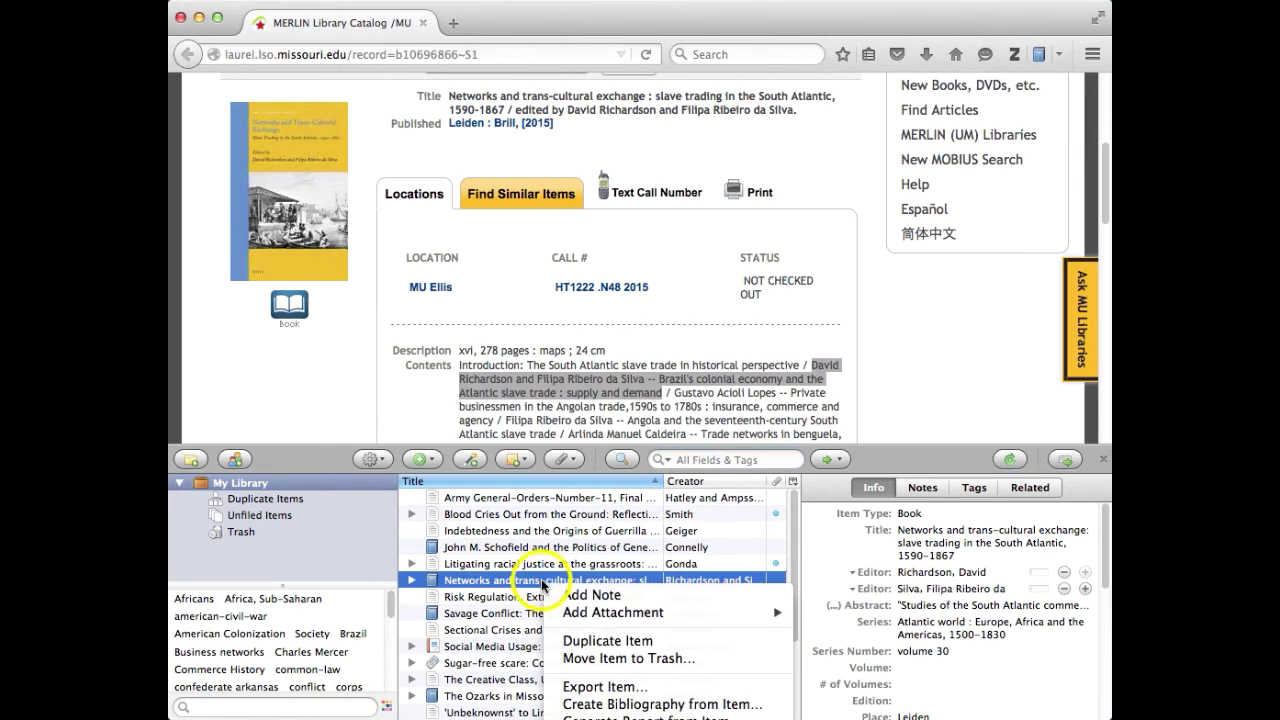
{"action": "left_click", "coordinate": [588, 642]}
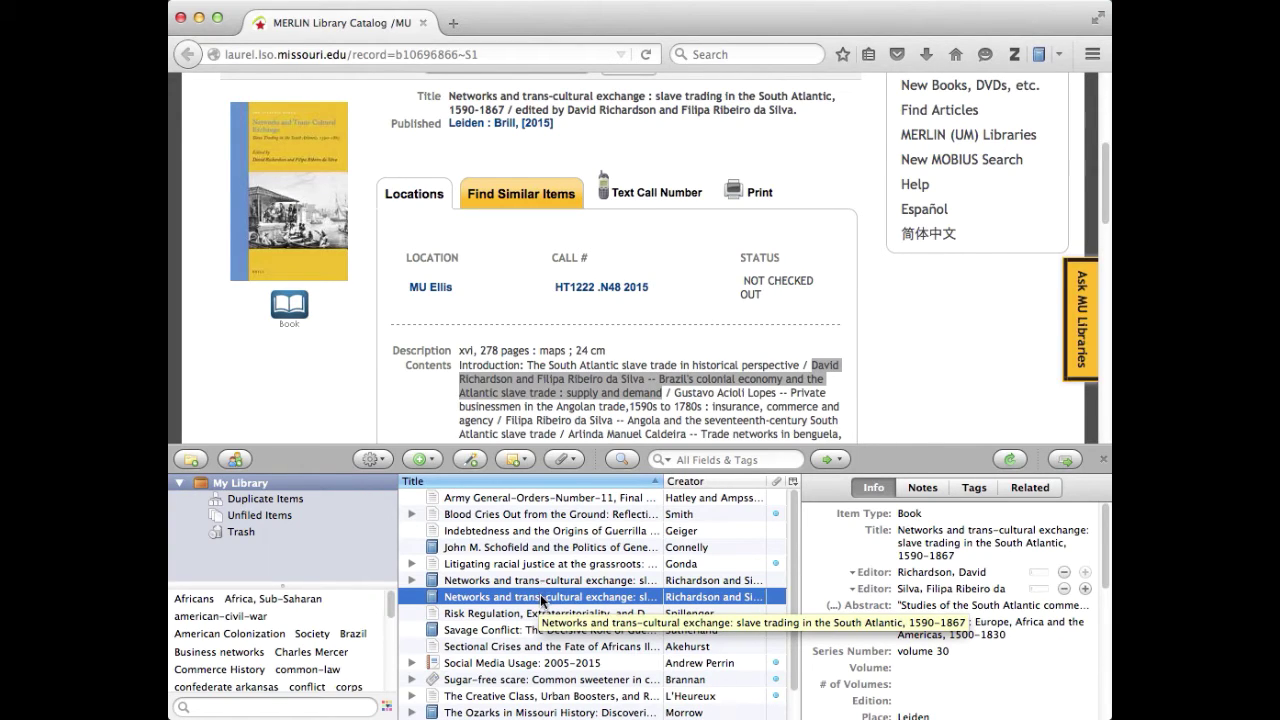
Change the duplicate's item type from Book to Book Section, accepting the loss of incompatible fields.
{"action": "left_click", "coordinate": [918, 513]}
{"action": "left_click", "coordinate": [918, 513]}
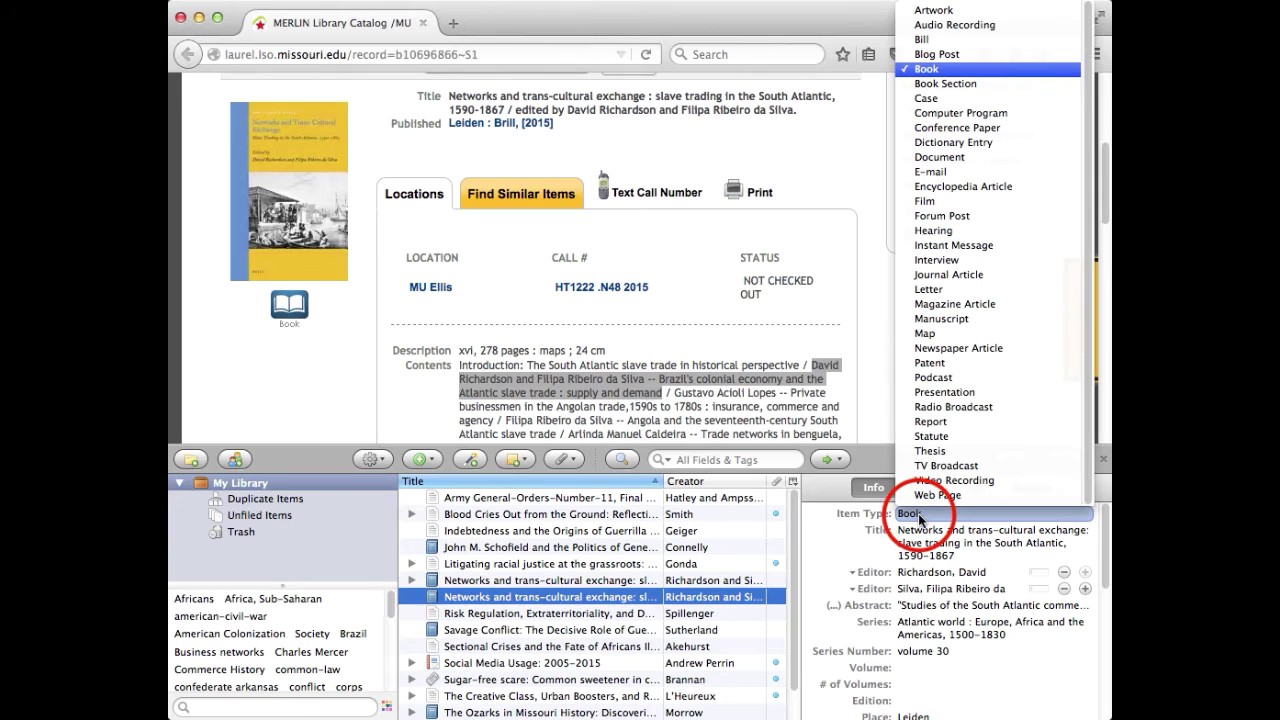
{"action": "left_click", "coordinate": [954, 85]}
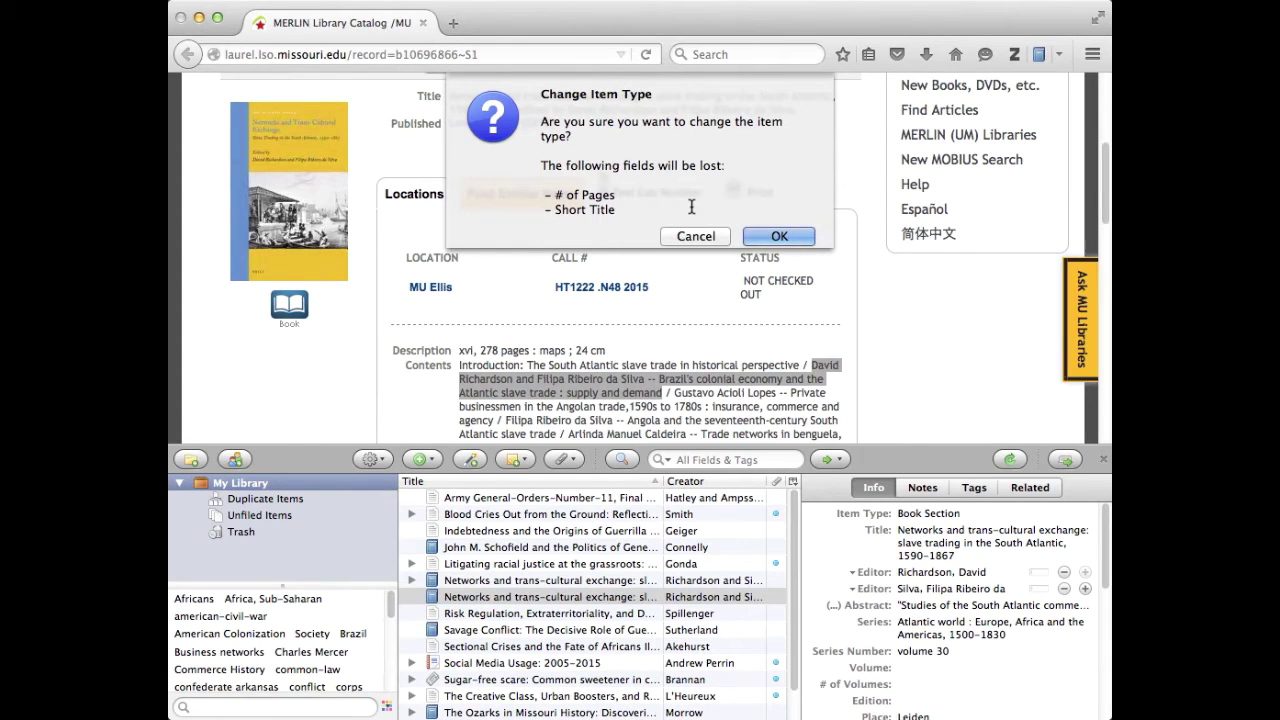
{"action": "left_click", "coordinate": [768, 238]}
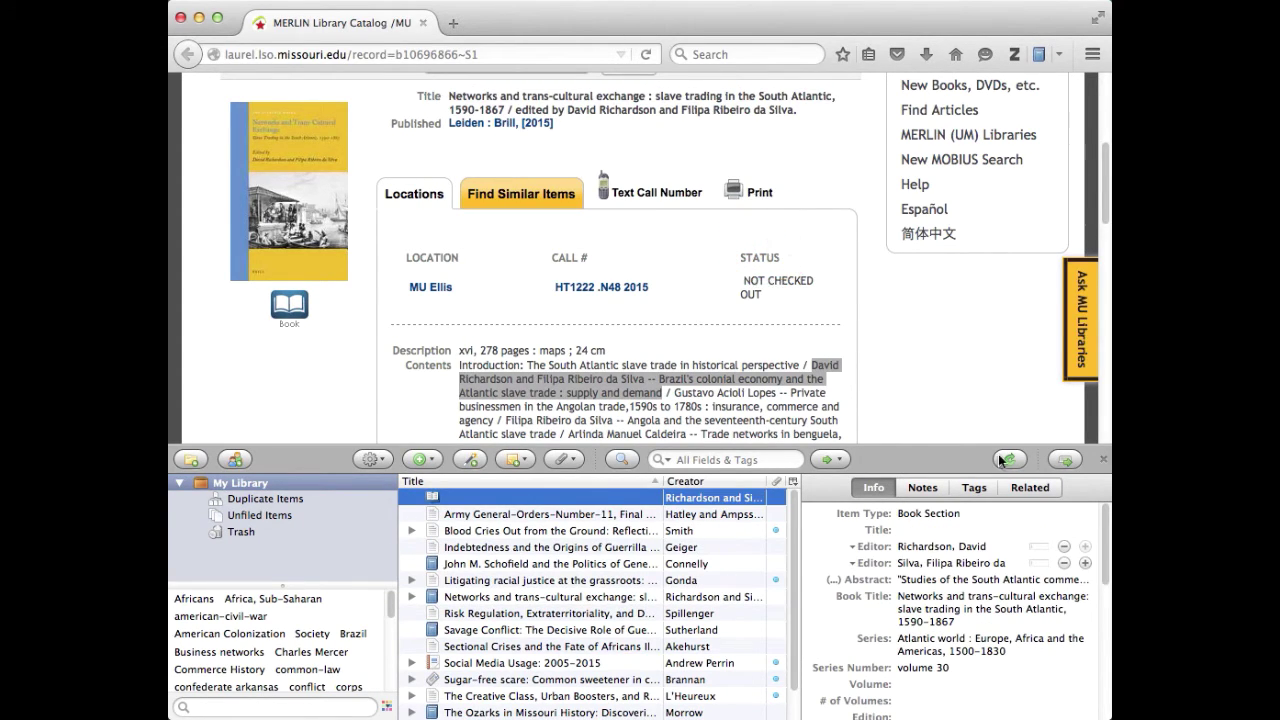
Delete the whole-book abstract from the Book Section entry.
{"action": "left_click", "coordinate": [931, 546]}
{"action": "left_click", "coordinate": [940, 580]}
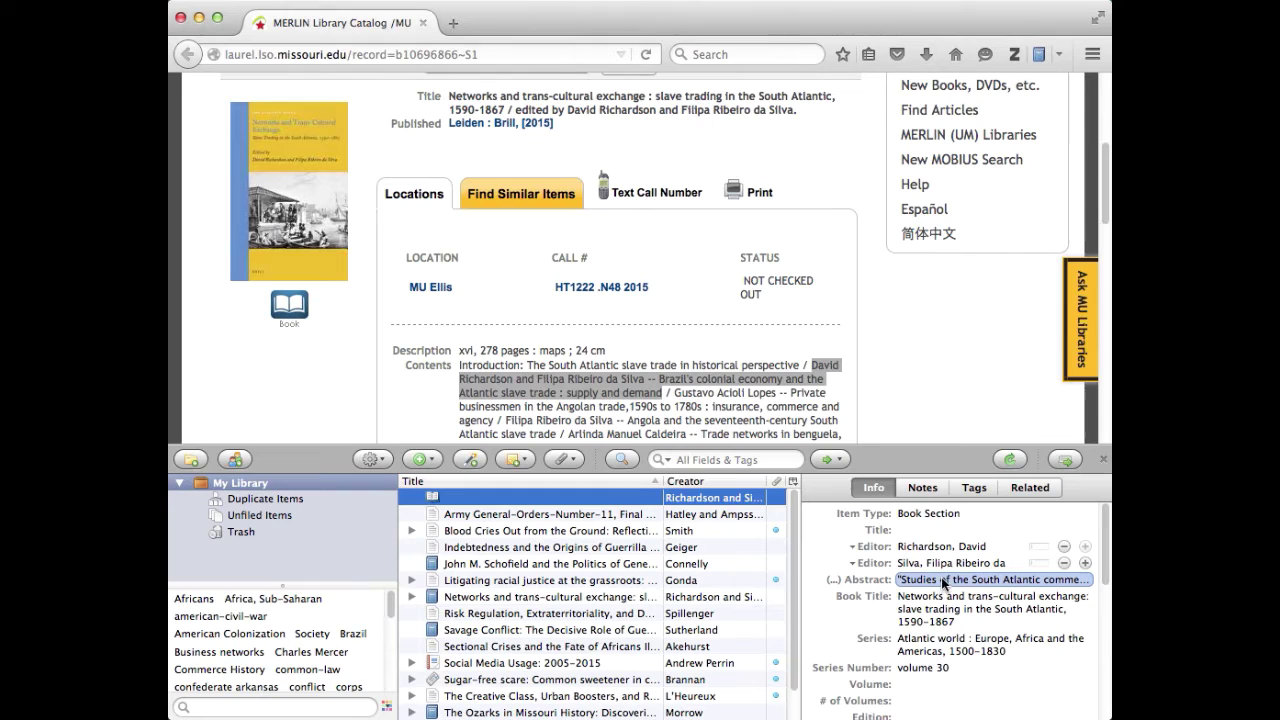
{"action": "left_click", "coordinate": [941, 577]}
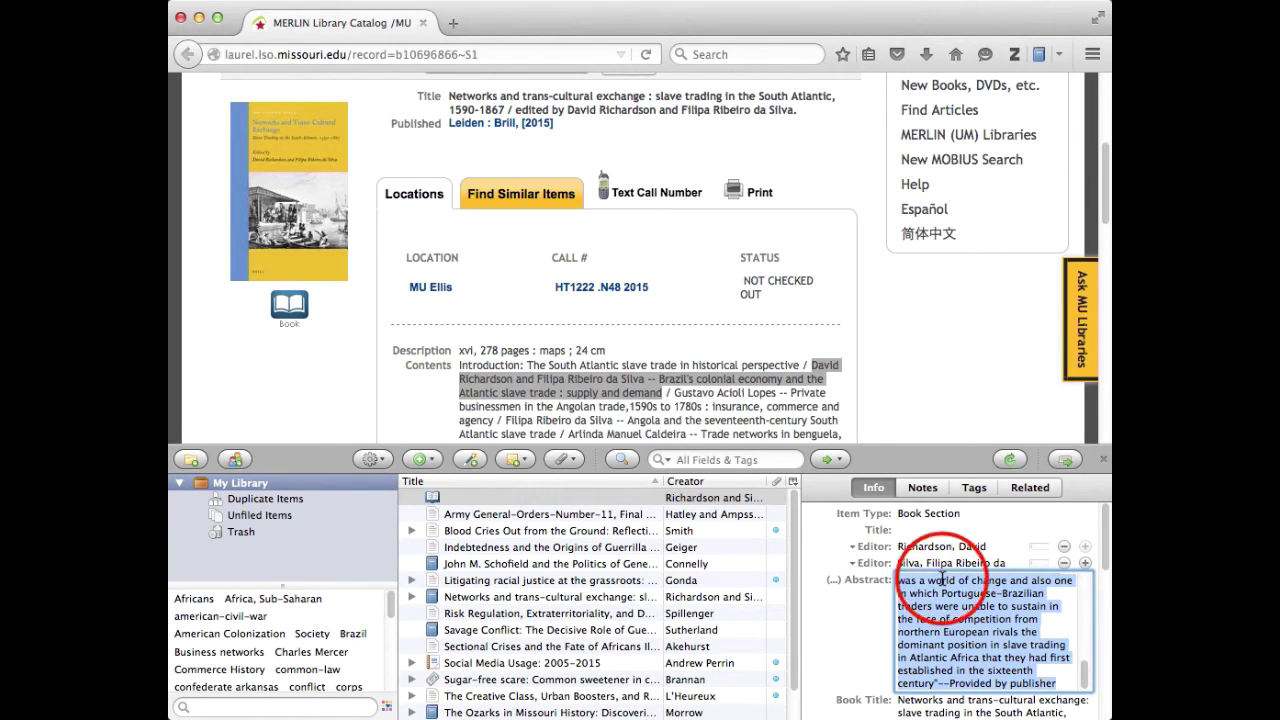
{"action": "key", "text": "BackSpace"}
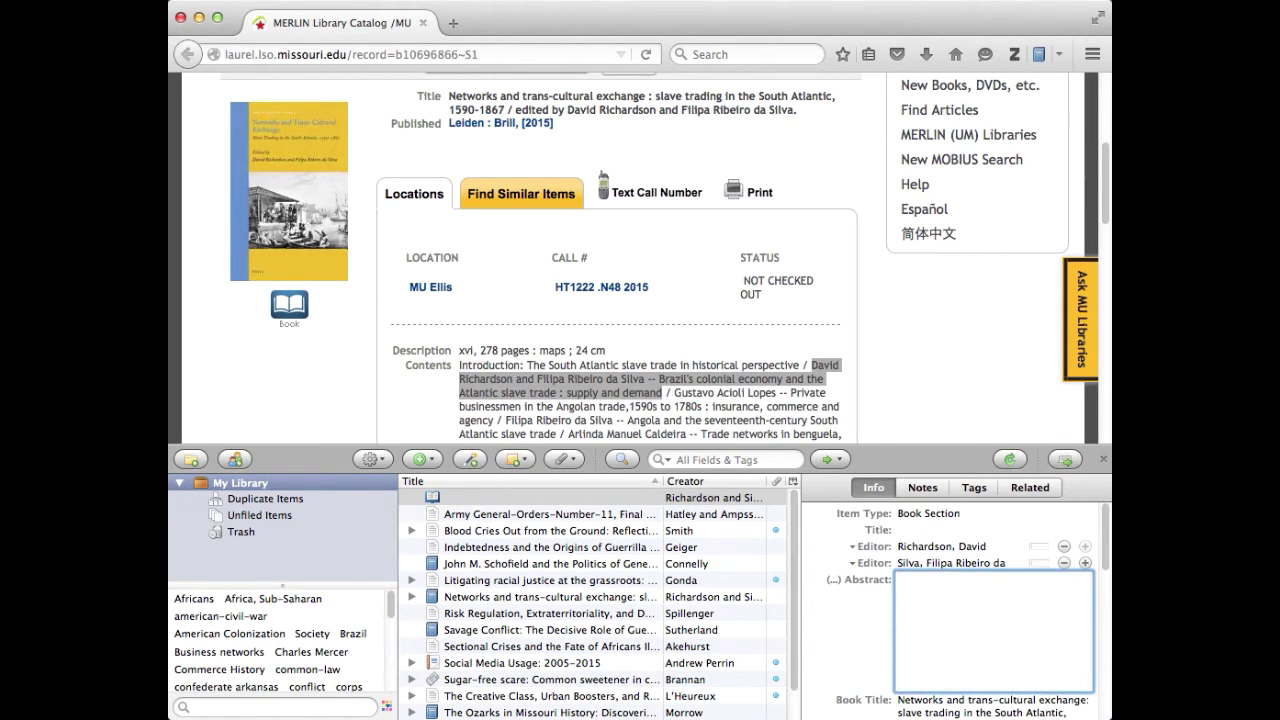
{"action": "left_click", "coordinate": [886, 612]}
{"action": "left_click", "coordinate": [902, 616]}
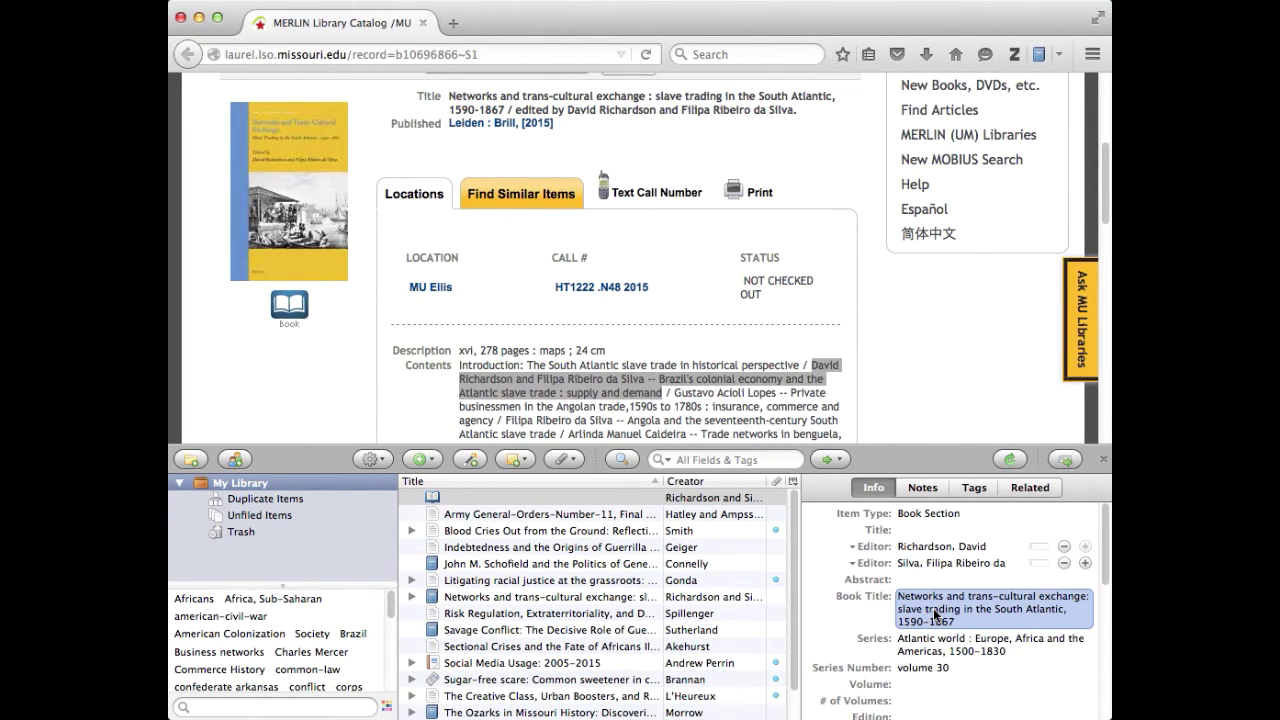
{"action": "key", "text": "Tab"}
{"action": "key", "text": "Tab"}
{"action": "key", "text": "Return"}
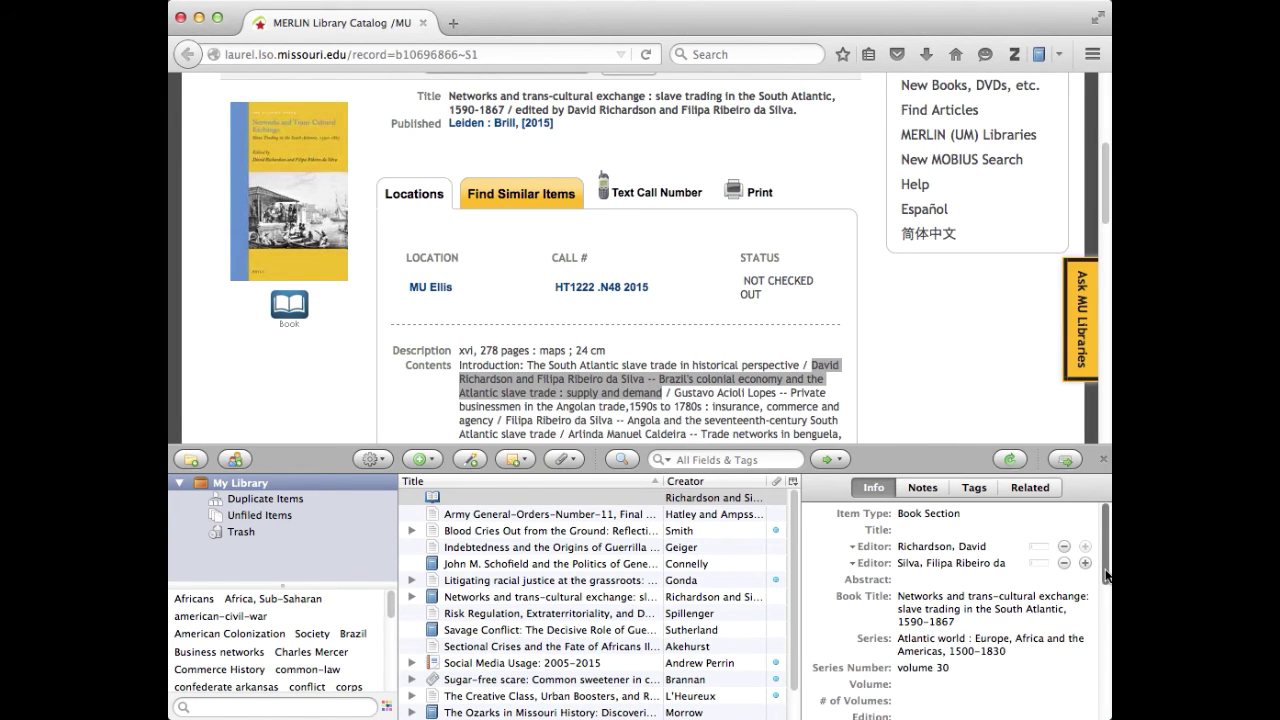
Copy the chapter title "Brazil's colonial economy and the Atlantic slave trade : supply and demand" from the catalog Contents into the entry's empty Title.
{"action": "left_click_drag", "start_coordinate": [1106, 576], "coordinate": [1098, 631]}
{"action": "scroll", "coordinate": [1090, 620], "scroll_direction": "up", "scroll_amount": 5}
{"action": "left_click", "coordinate": [978, 533]}
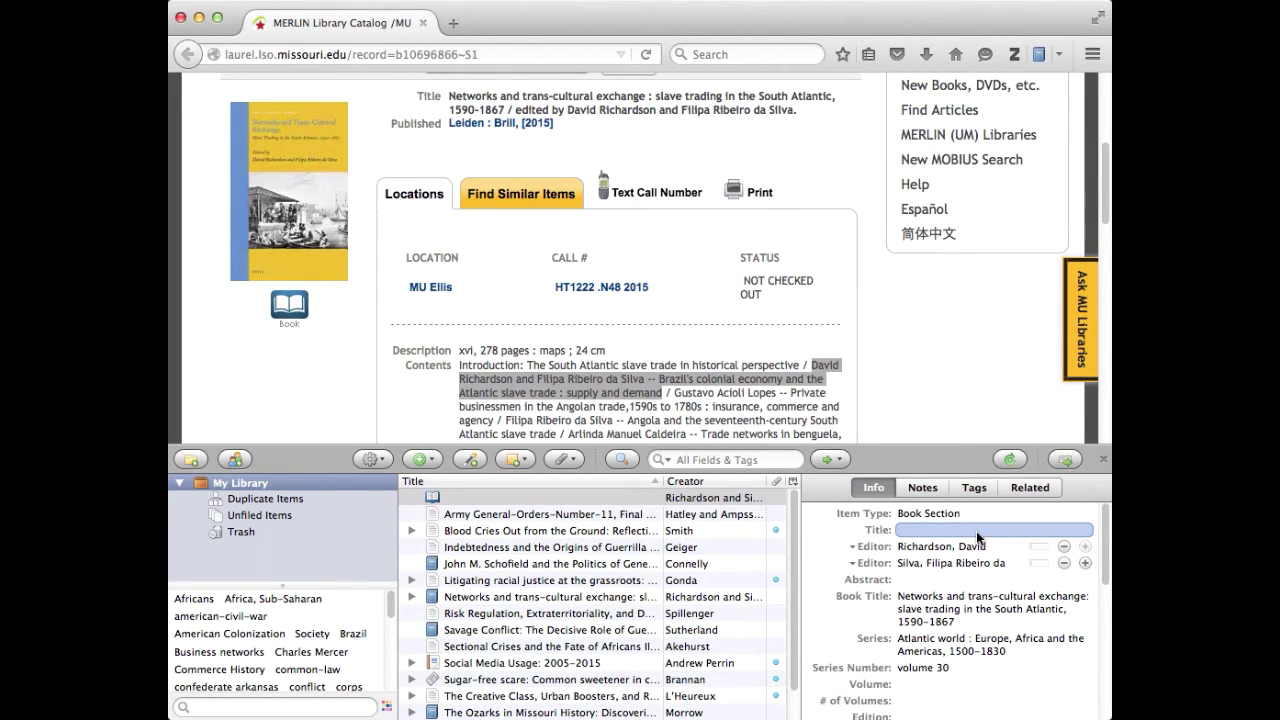
{"action": "left_click", "coordinate": [784, 392]}
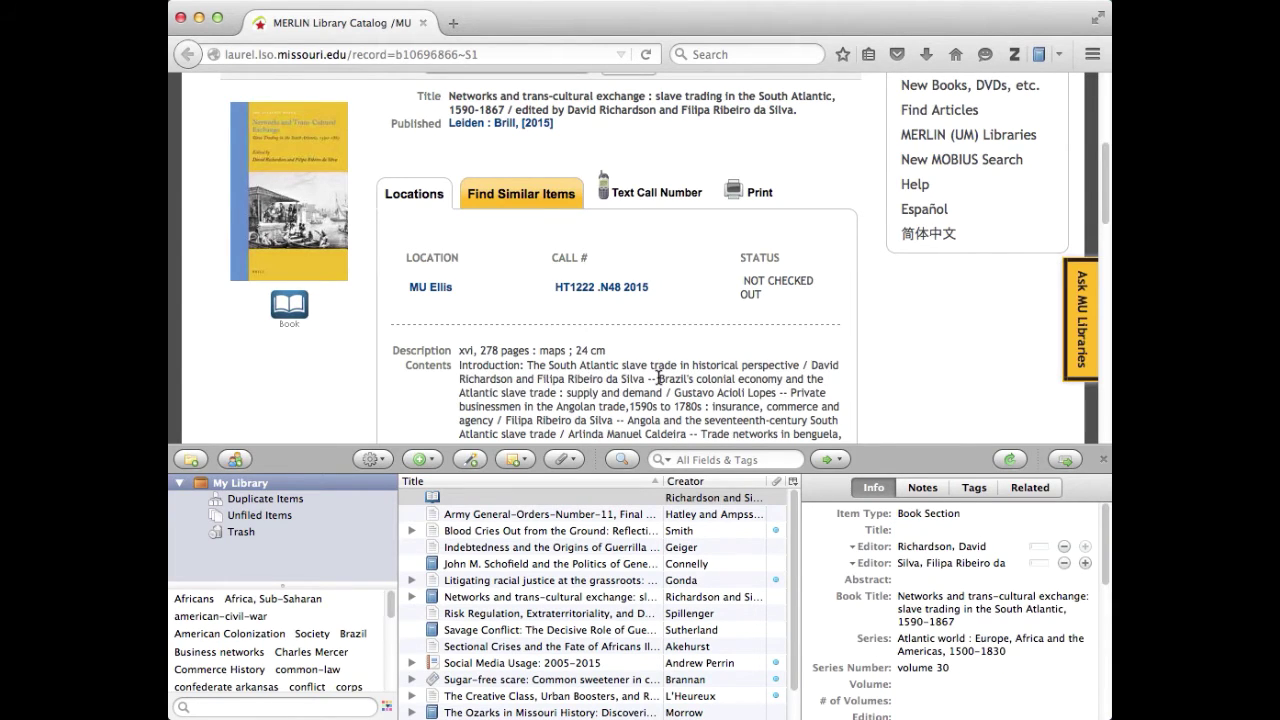
{"action": "left_click_drag", "start_coordinate": [659, 379], "coordinate": [662, 392]}
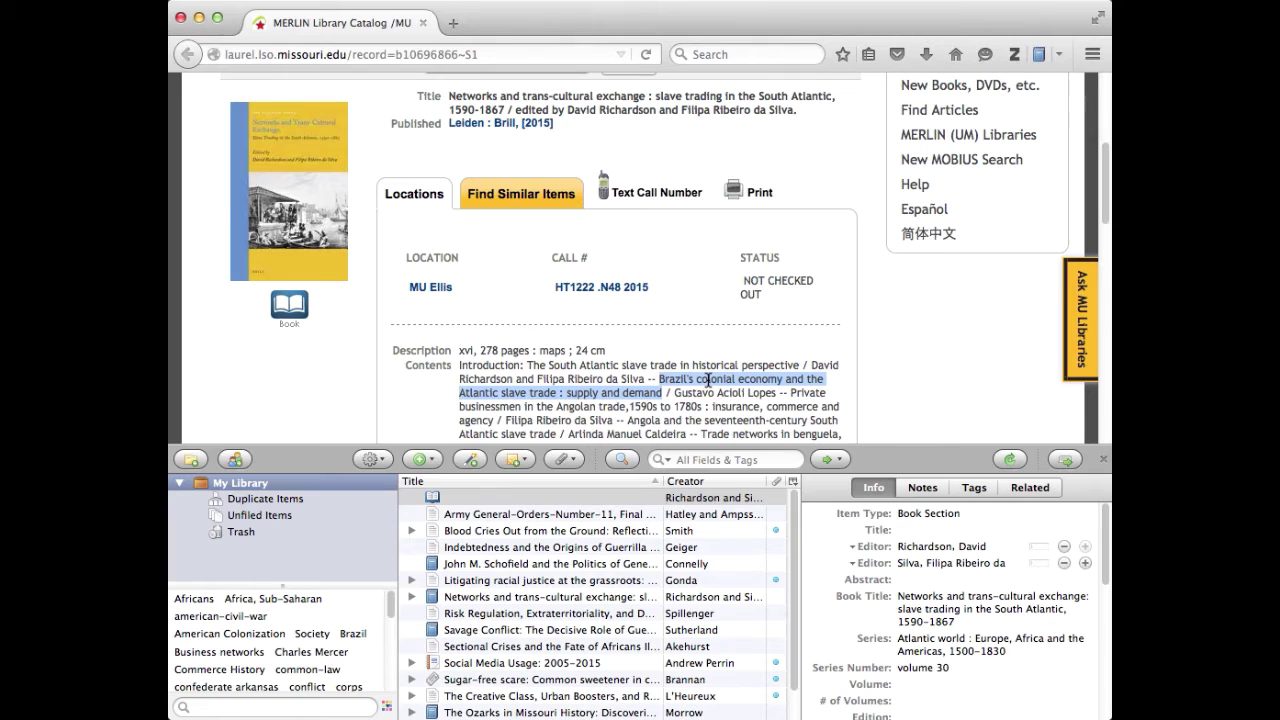
{"action": "right_click", "coordinate": [710, 382]}
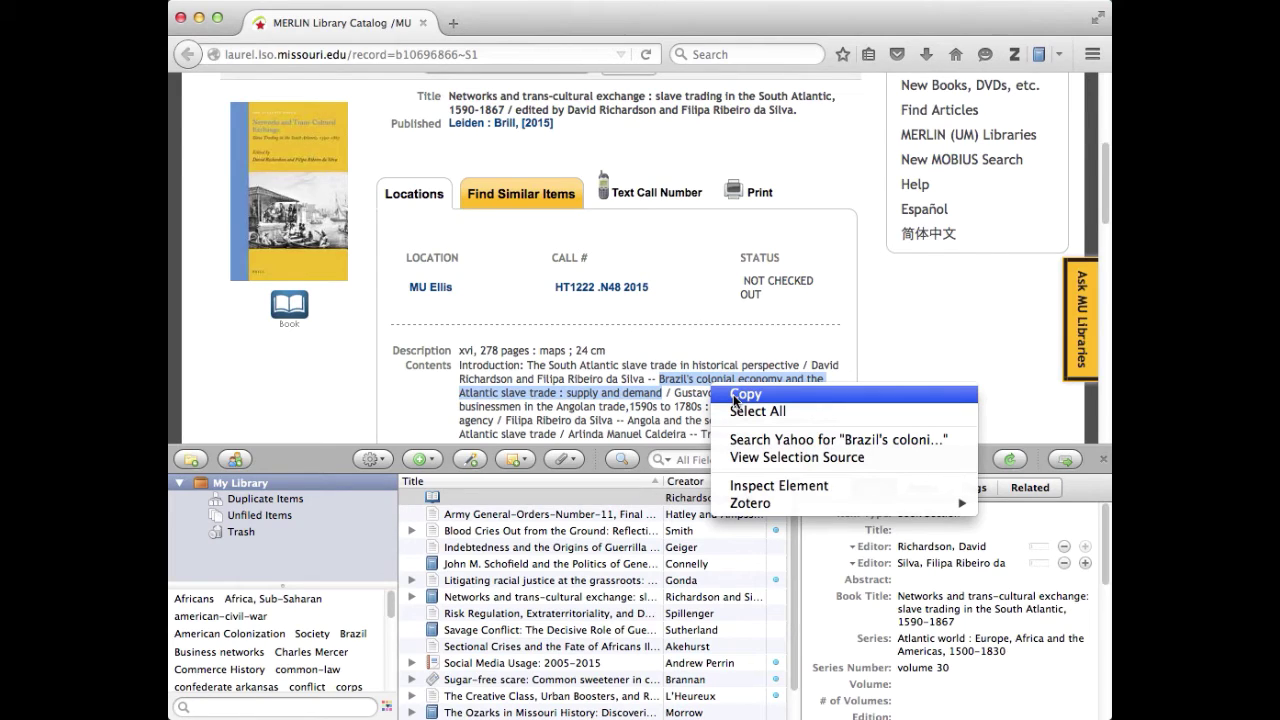
{"action": "left_click", "coordinate": [734, 398]}
{"action": "left_click", "coordinate": [929, 534]}
{"action": "left_click", "coordinate": [929, 534]}
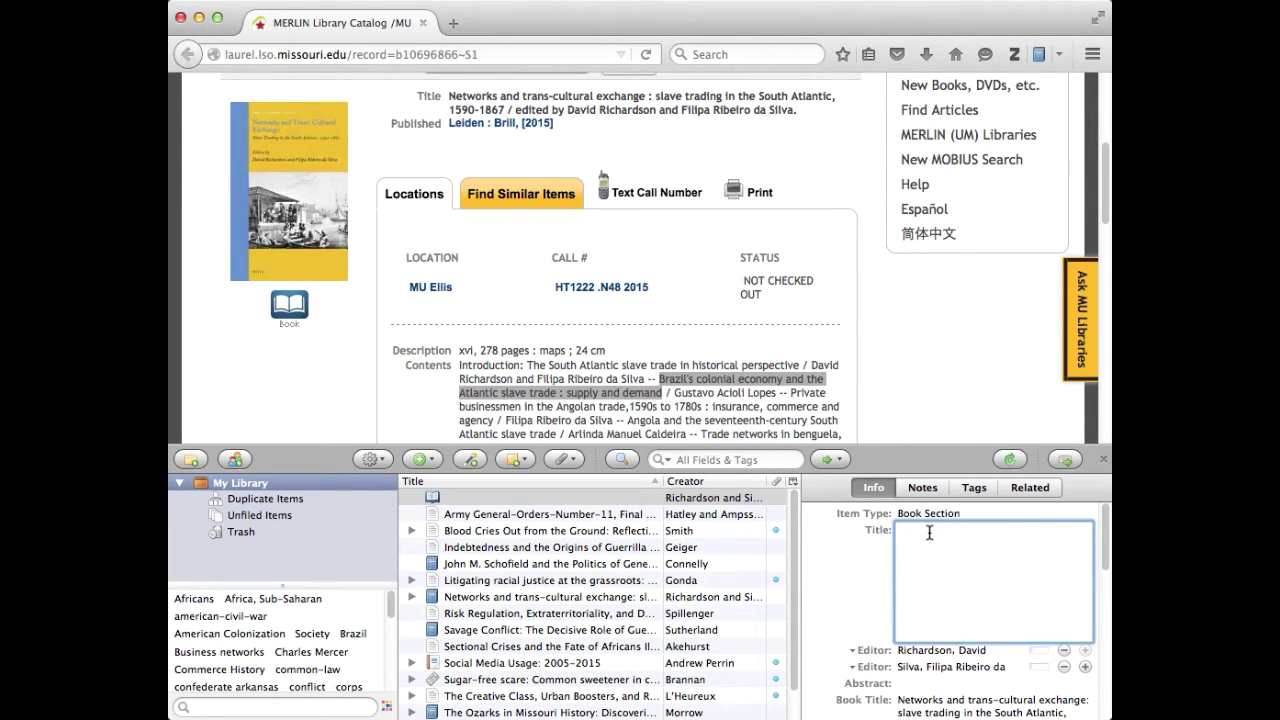
{"action": "key", "text": "super+v"}
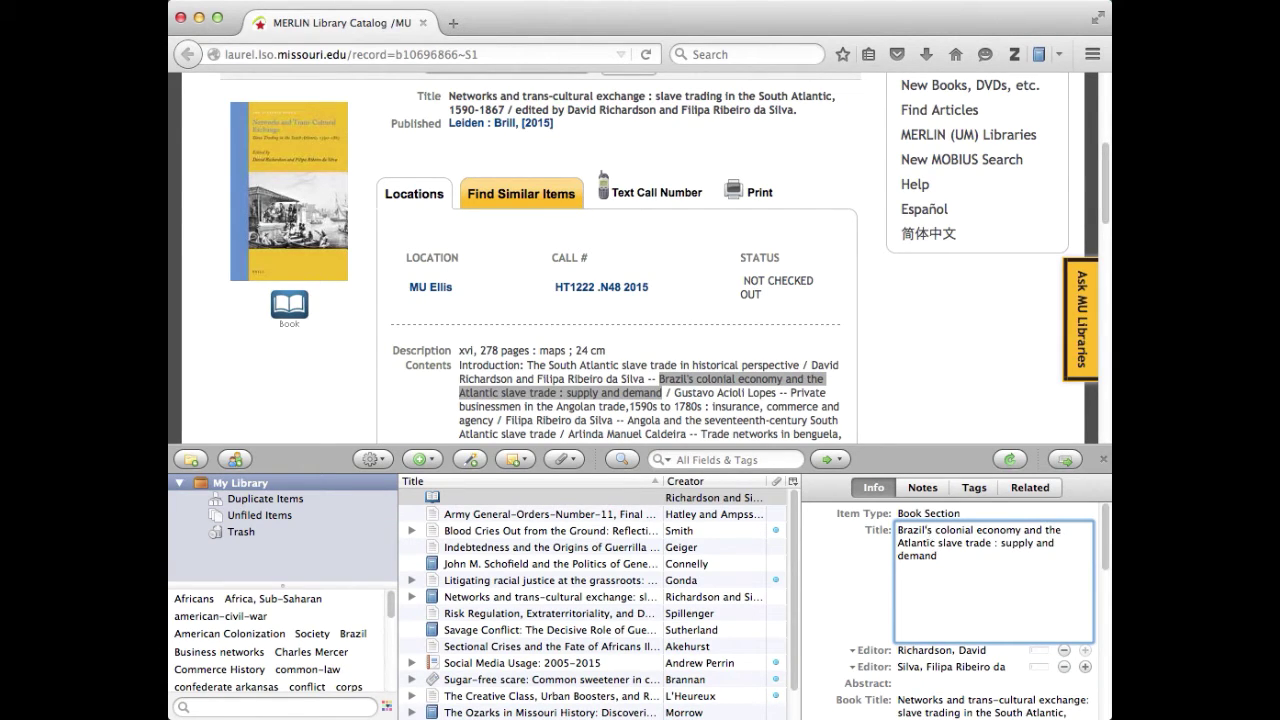
{"action": "key", "text": "Return"}
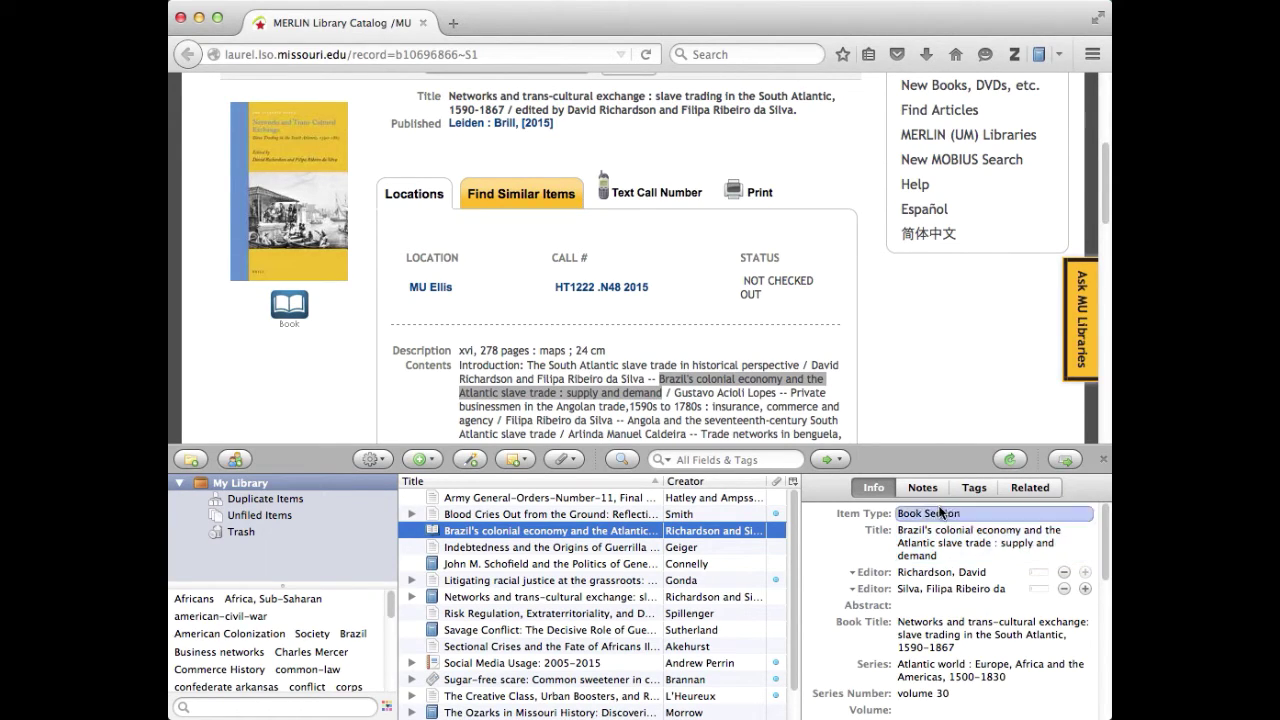
Compare the introduction's authors in the catalog Contents with the editors listed in the Book Section entry.
{"action": "left_click_drag", "start_coordinate": [813, 366], "coordinate": [643, 381]}
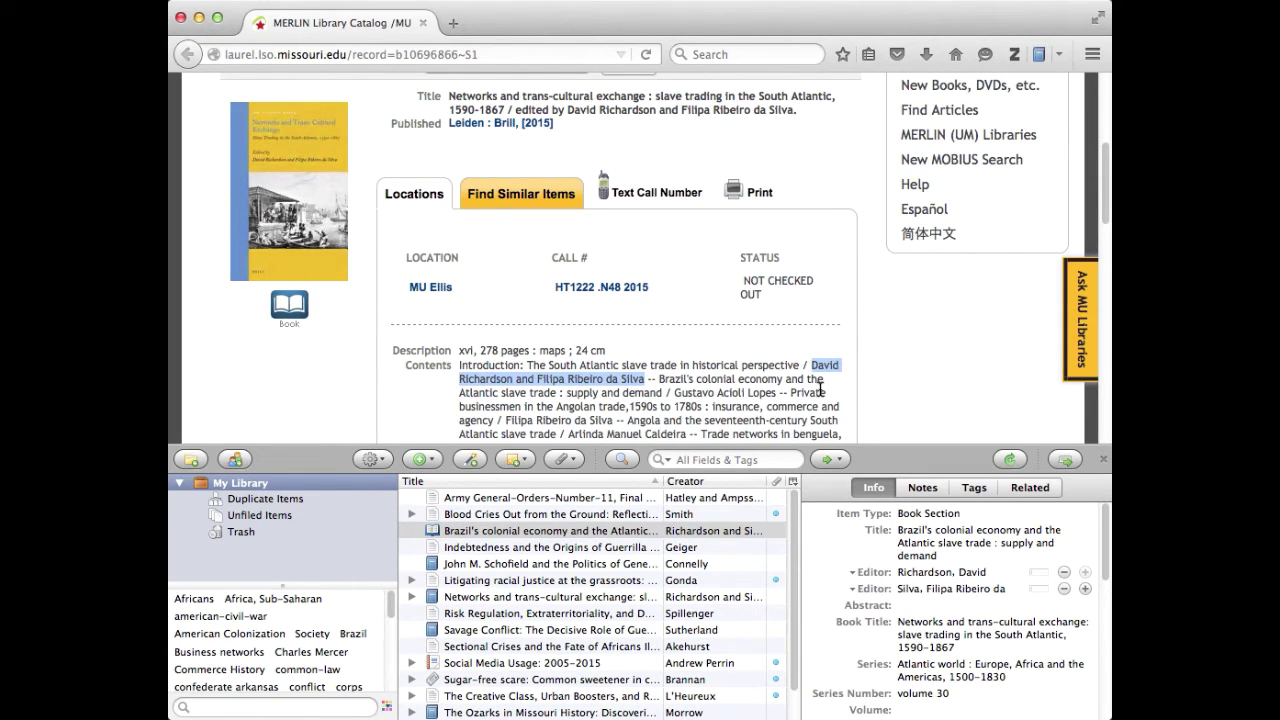
{"action": "left_click", "coordinate": [955, 535]}
{"action": "left_click", "coordinate": [938, 571]}
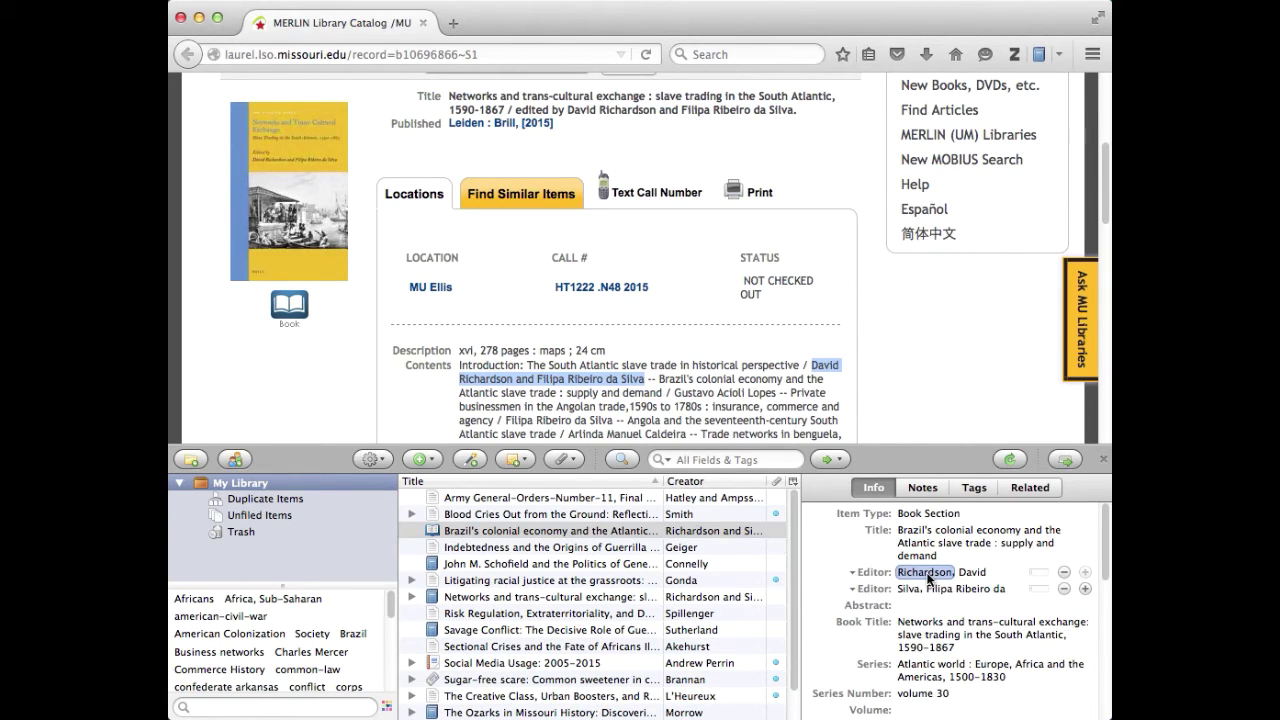
{"action": "key", "text": "shift+Tab"}
{"action": "key", "text": "Escape"}
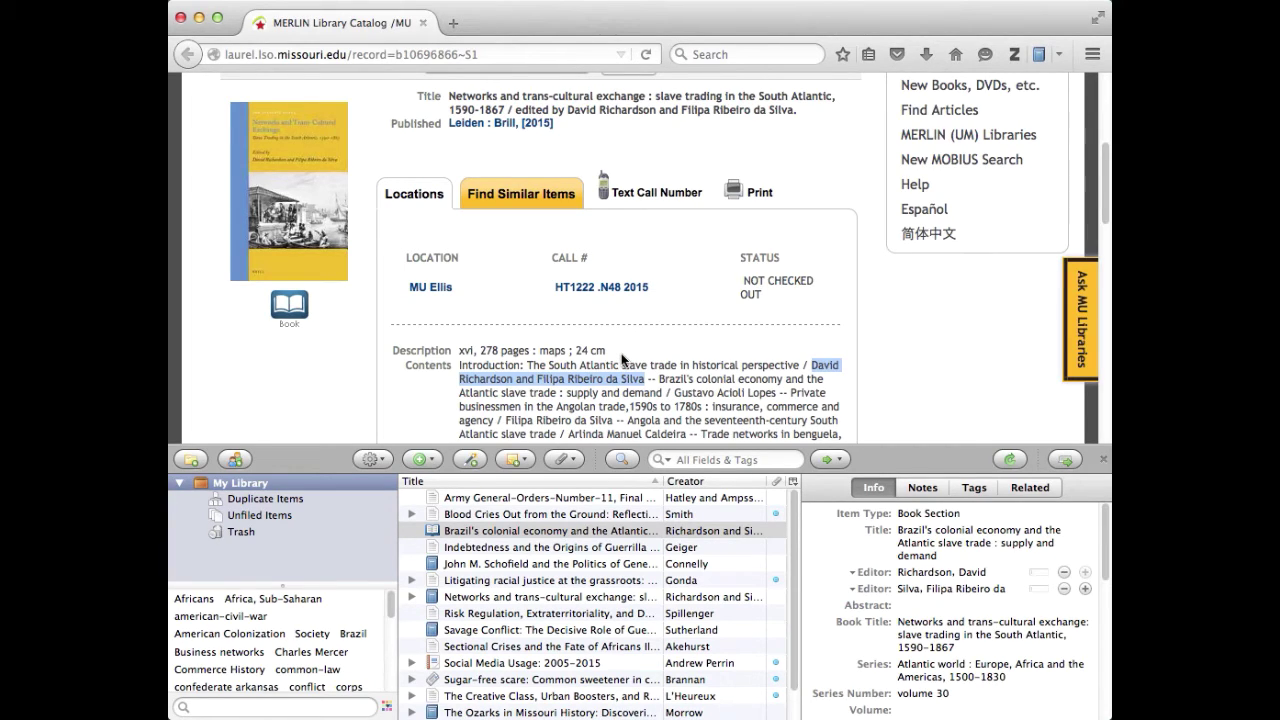
Locate the chapter author's name in the catalog Contents and add a blank creator row with the Author role to the entry.
{"action": "left_click", "coordinate": [677, 391]}
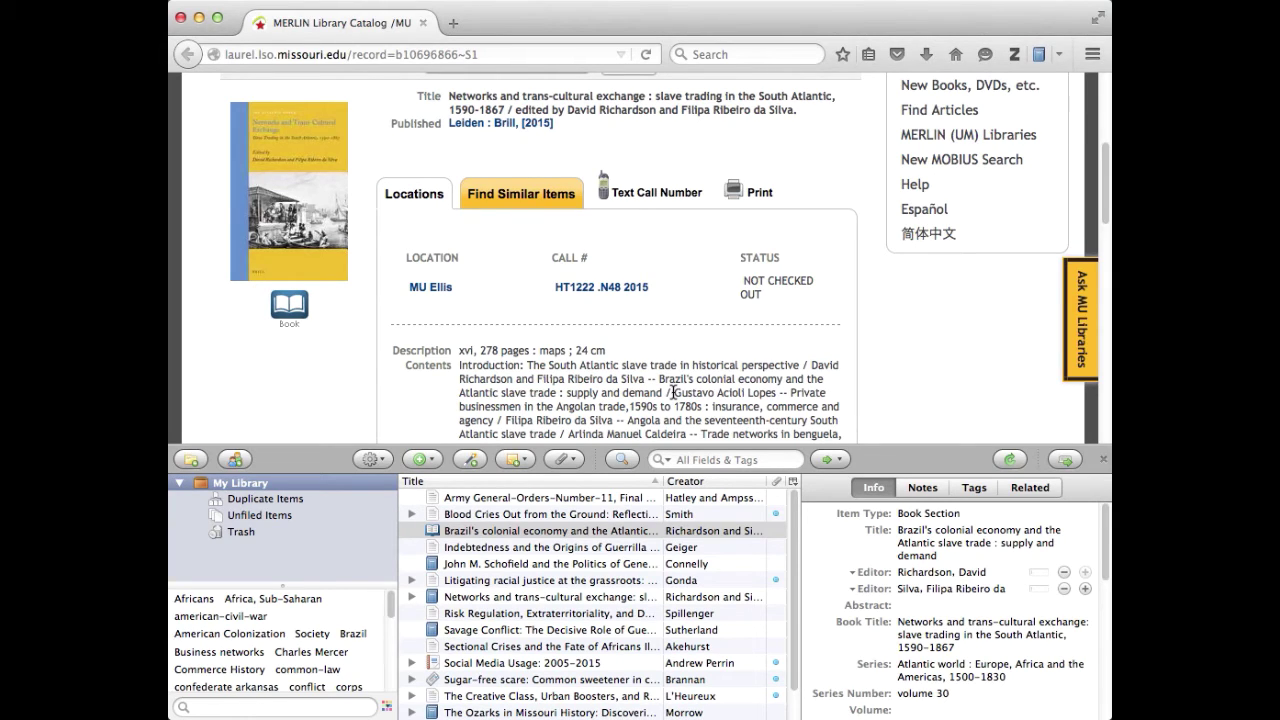
{"action": "left_click_drag", "start_coordinate": [673, 392], "coordinate": [776, 394]}
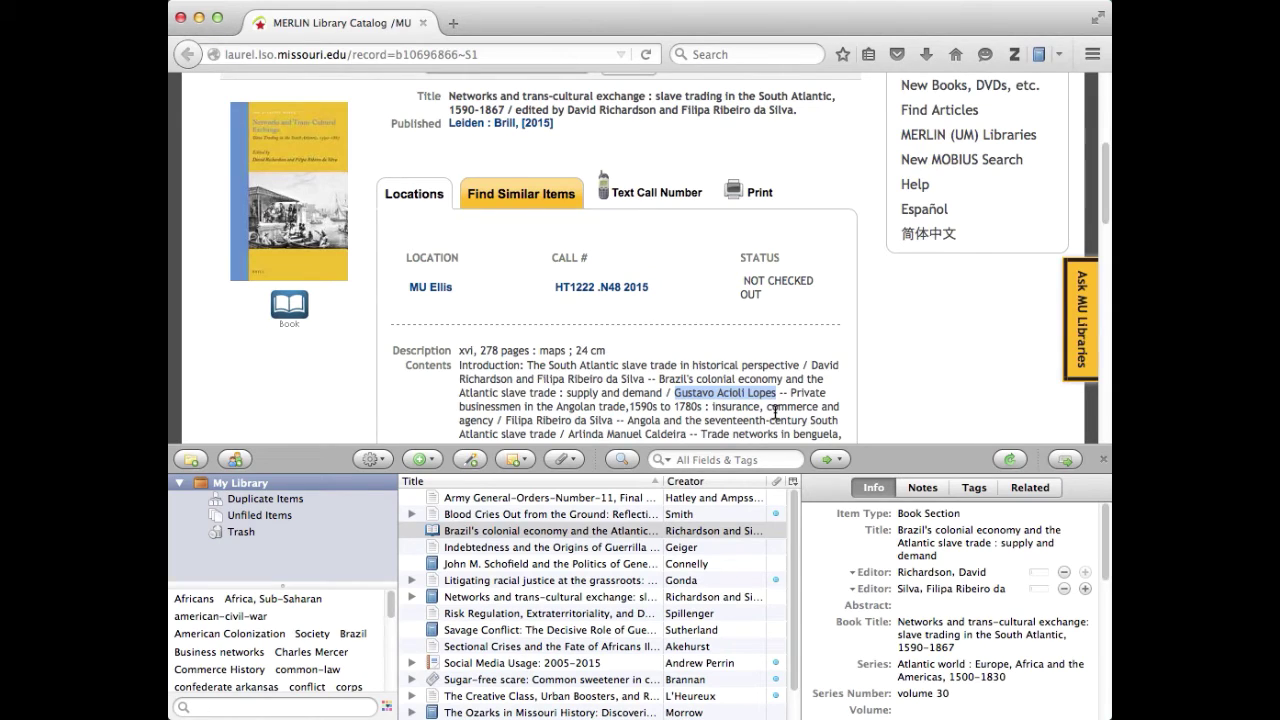
{"action": "left_click", "coordinate": [1086, 592]}
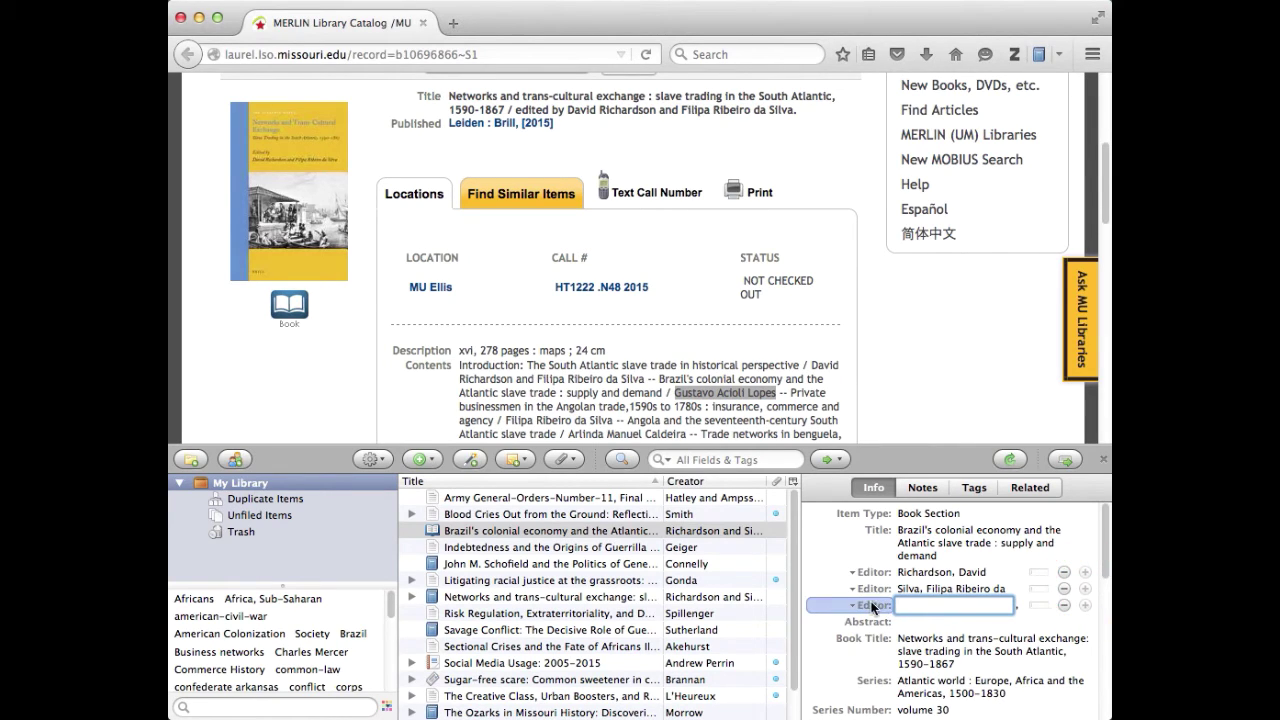
{"action": "left_click", "coordinate": [877, 608]}
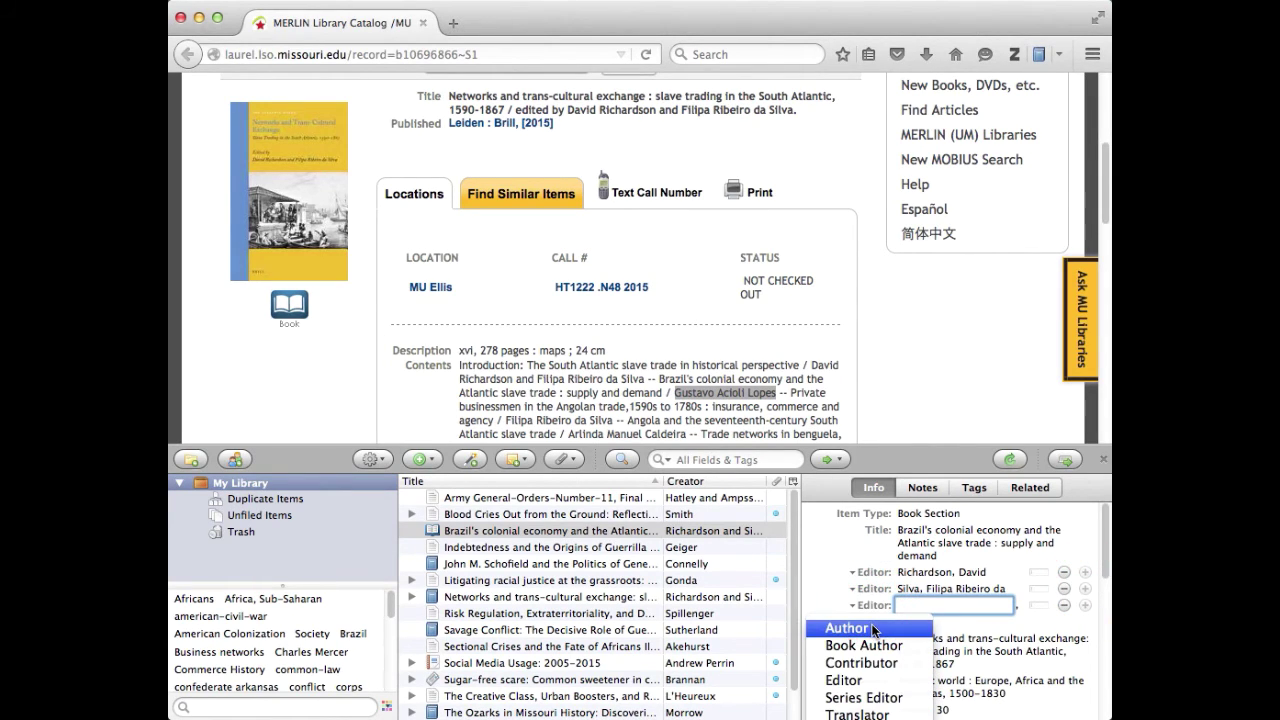
{"action": "left_click", "coordinate": [873, 628]}
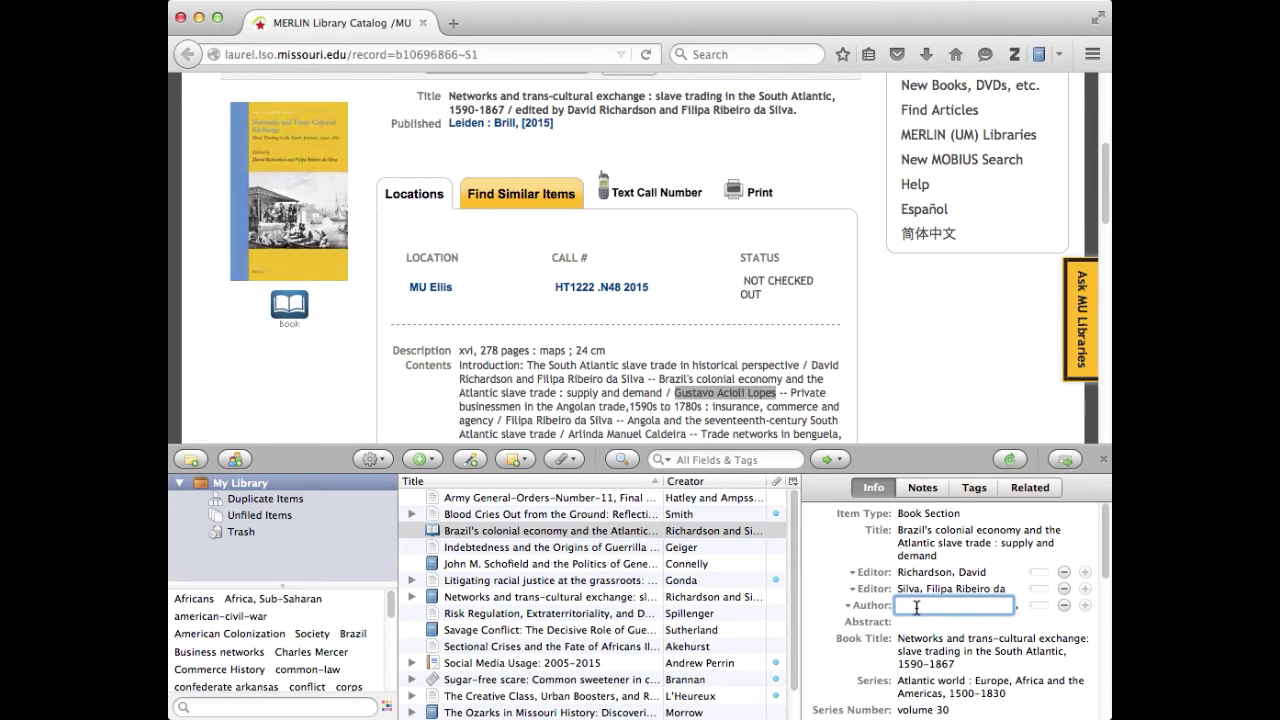
Fill in the chapter author's last name and given names in the Book Section entry's blank Author row.
{"action": "type", "text": "Lopes"}
{"action": "key", "text": "Return"}
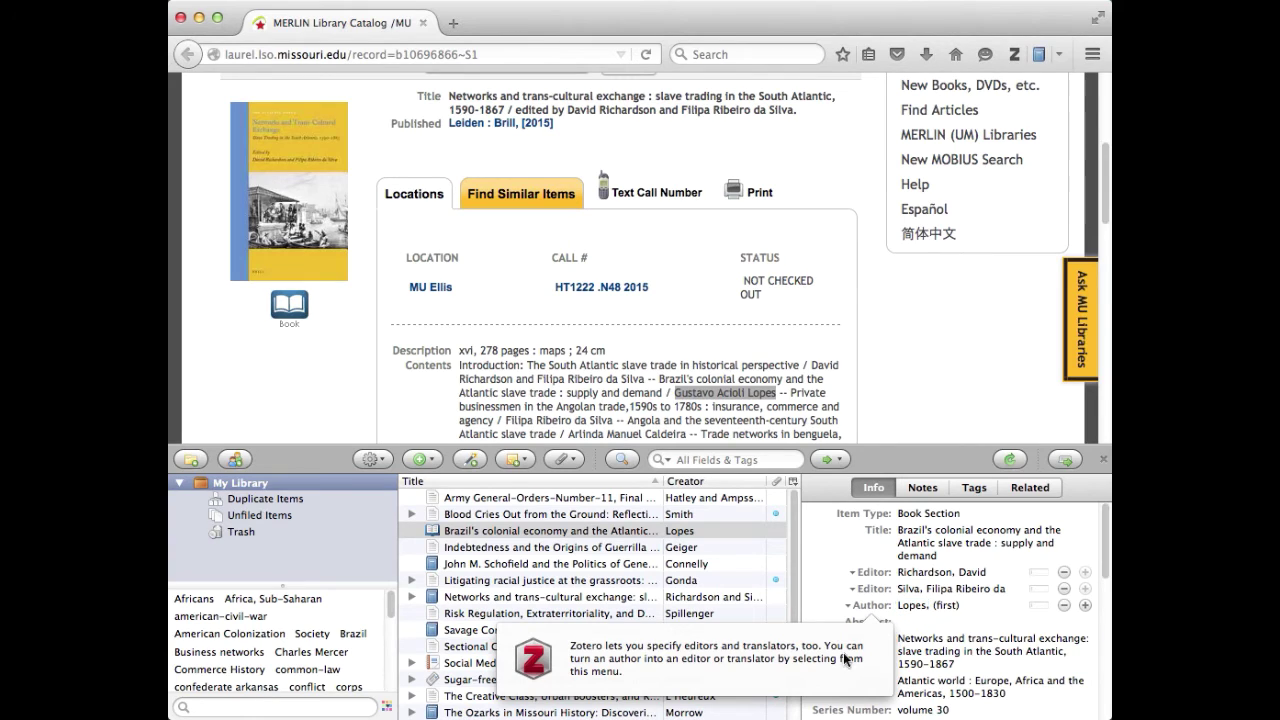
{"action": "left_click", "coordinate": [946, 607]}
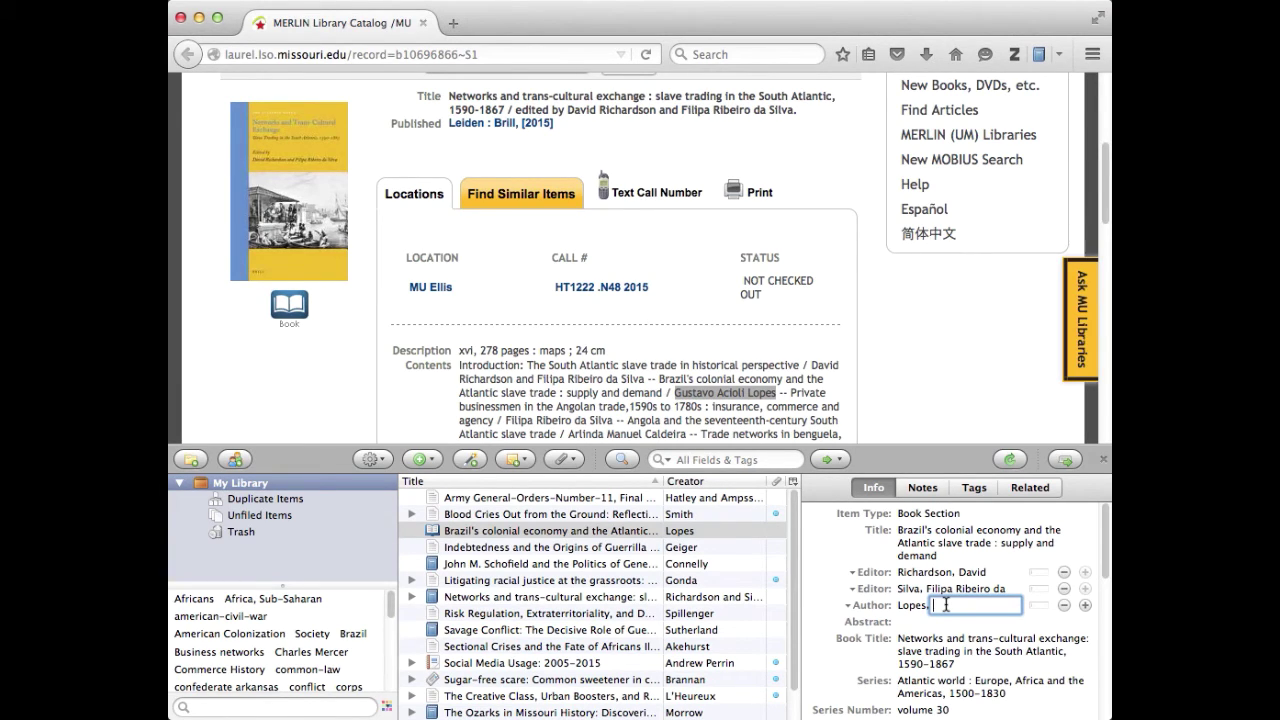
{"action": "type", "text": "Gustoavo Acioli"}
{"action": "key", "text": "Return"}
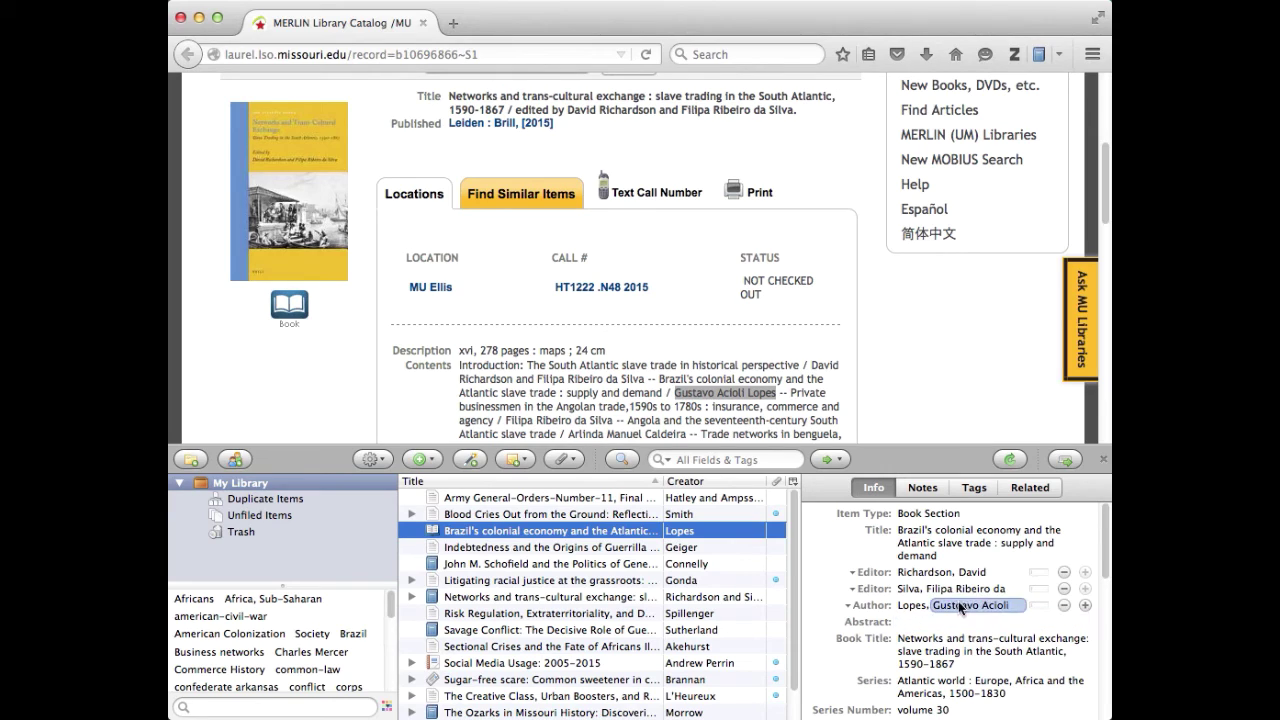
{"action": "left_click", "coordinate": [942, 570]}
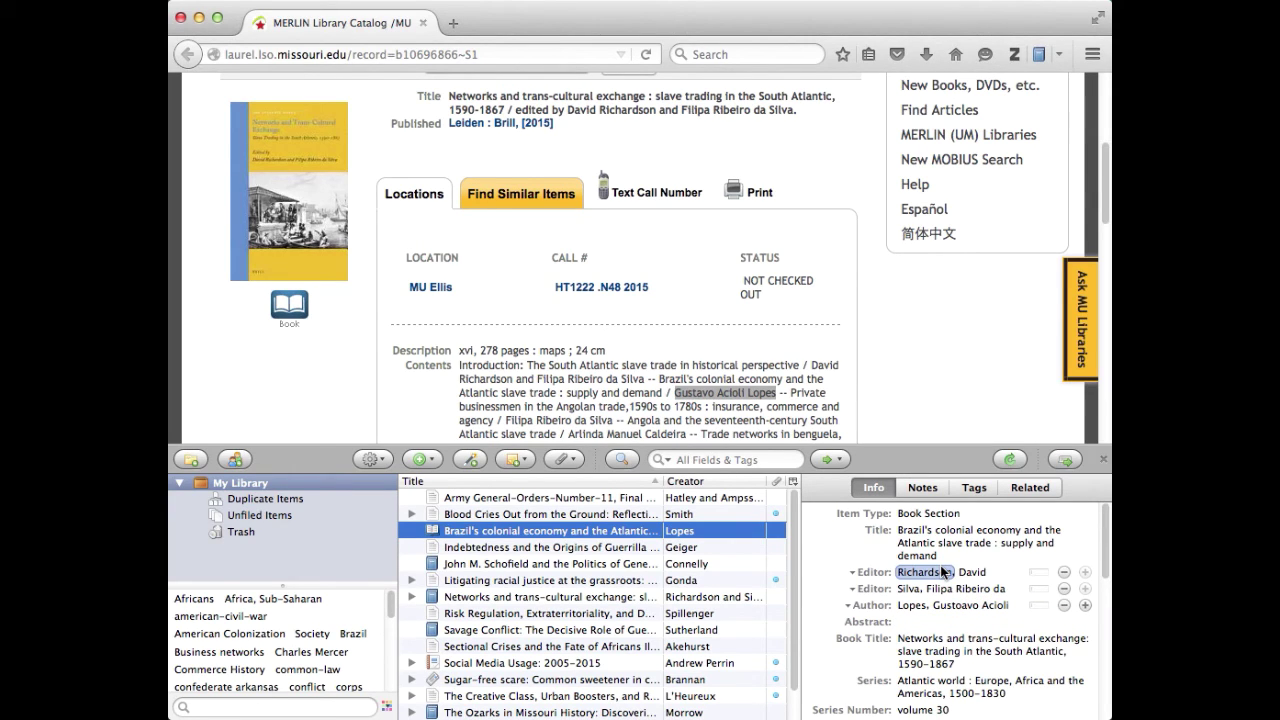
{"action": "key", "text": "Return"}
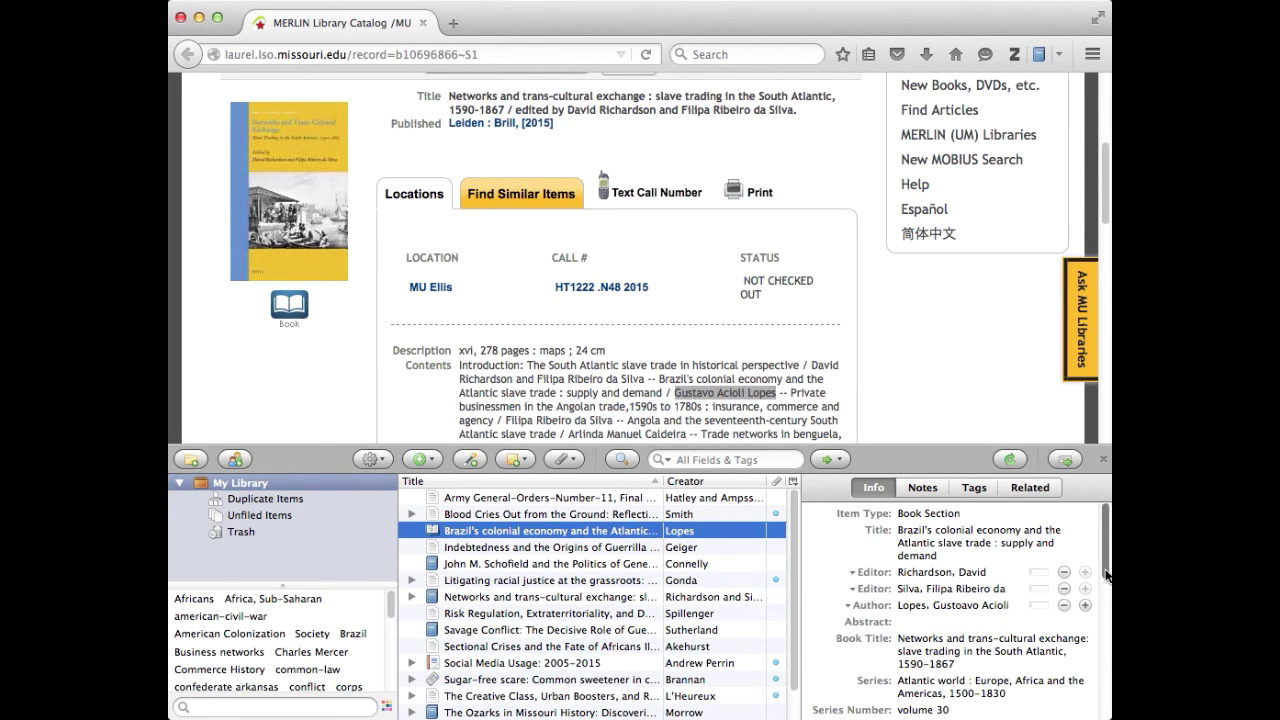
Set the Book Section entry's Pages to 20-38.
{"action": "scroll", "coordinate": [1106, 598], "scroll_direction": "down", "scroll_amount": 2}
{"action": "scroll", "coordinate": [1104, 605], "scroll_direction": "down", "scroll_amount": 3}
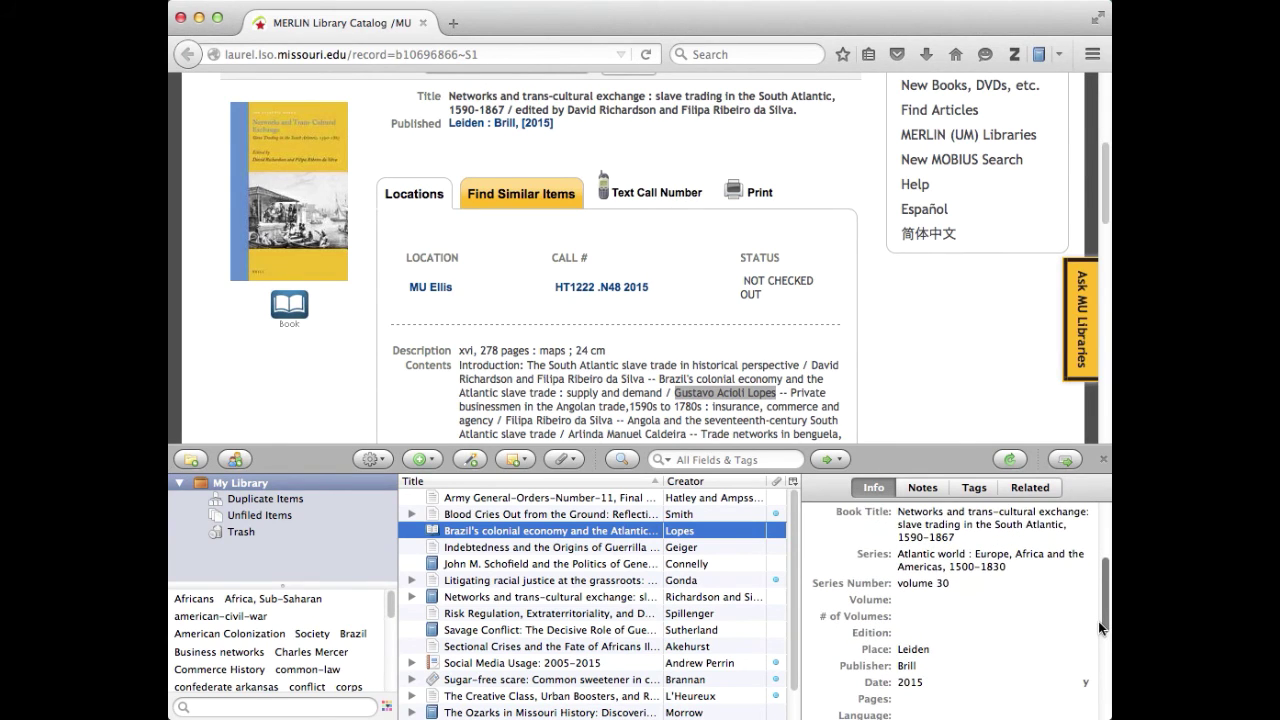
{"action": "scroll", "coordinate": [1098, 621], "scroll_direction": "down", "scroll_amount": 3}
{"action": "left_click", "coordinate": [910, 632]}
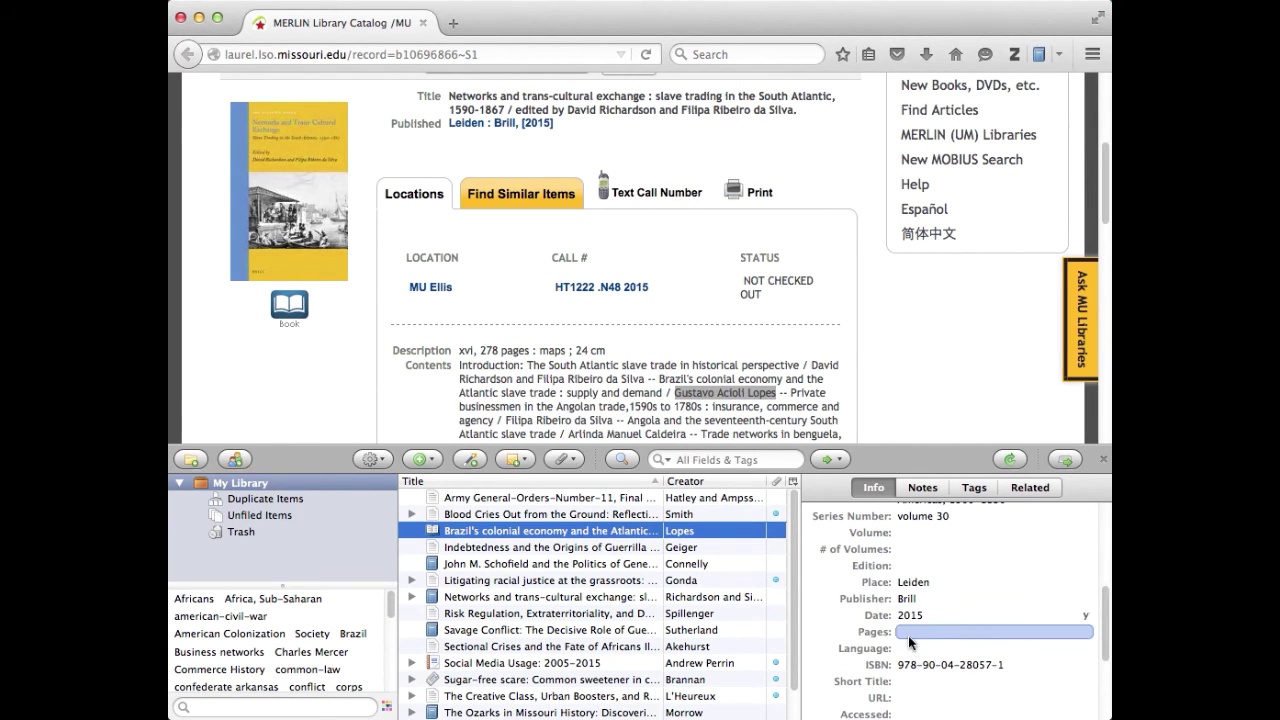
{"action": "left_click", "coordinate": [908, 633]}
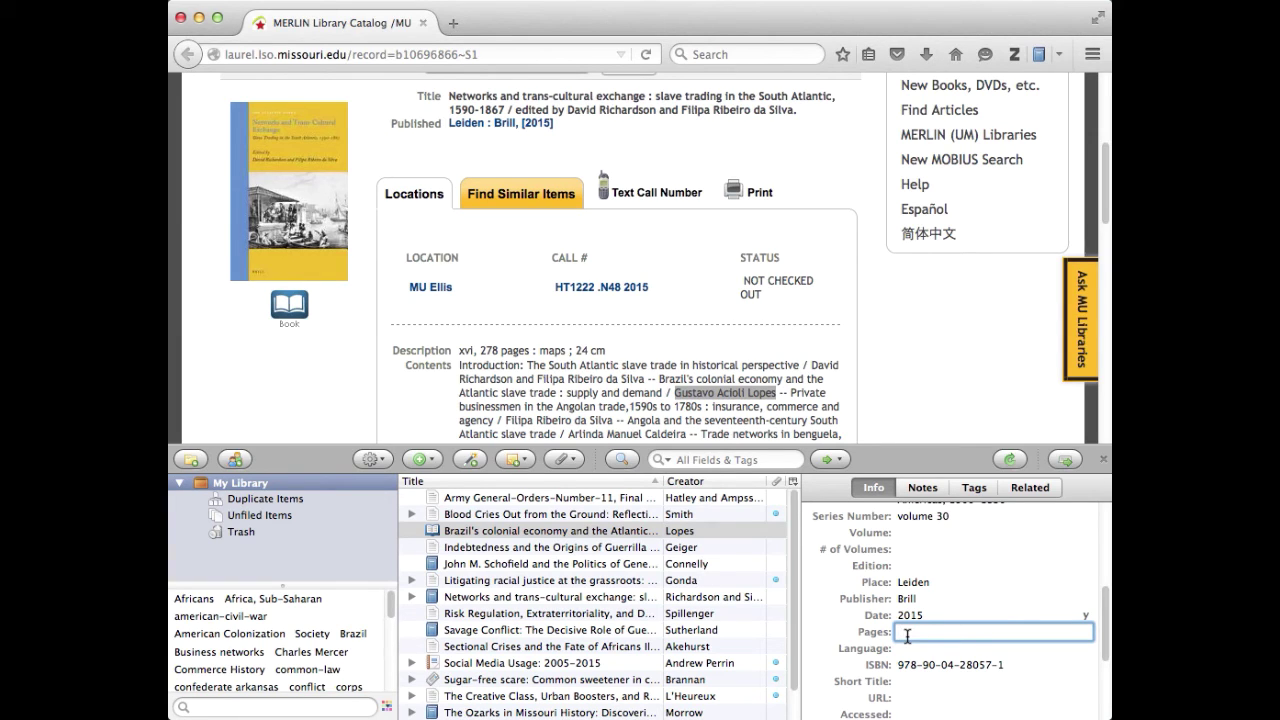
{"action": "type", "text": "20-38"}
{"action": "key", "text": "Return"}
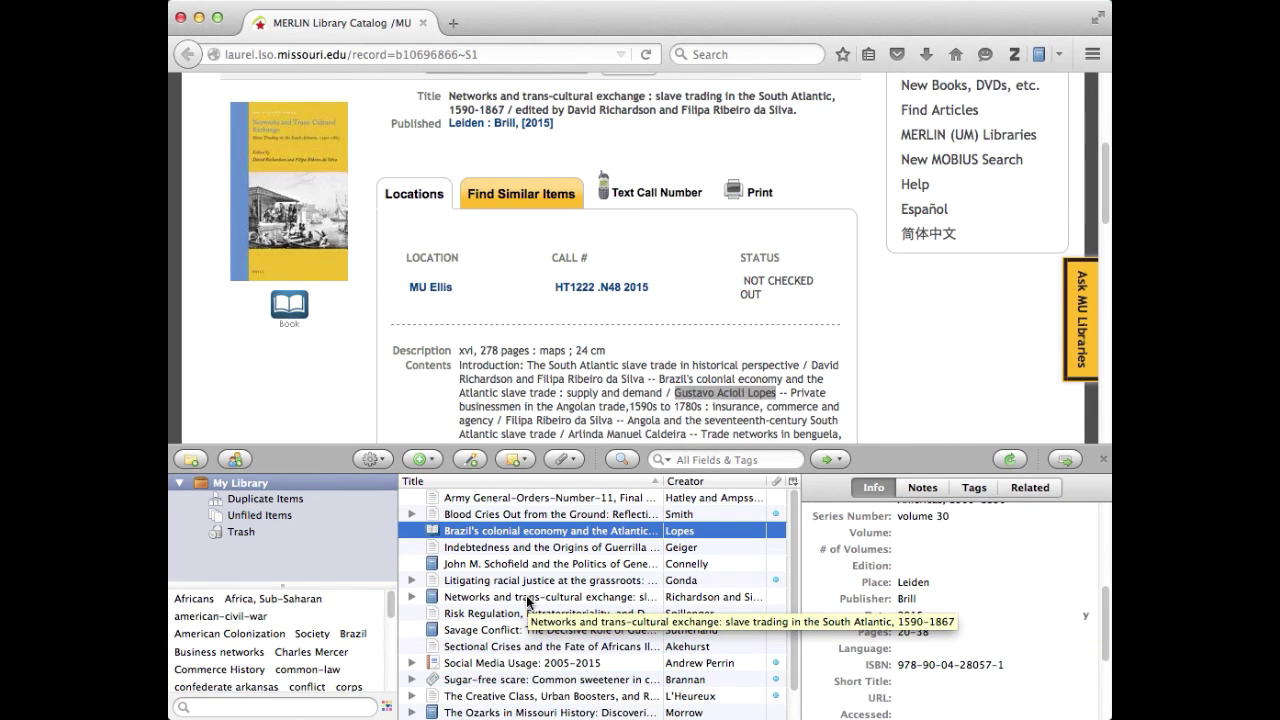
Review the duplicate option and item type of the original "Networks and trans-cultural exchange" book record.
{"action": "left_click", "coordinate": [527, 598]}
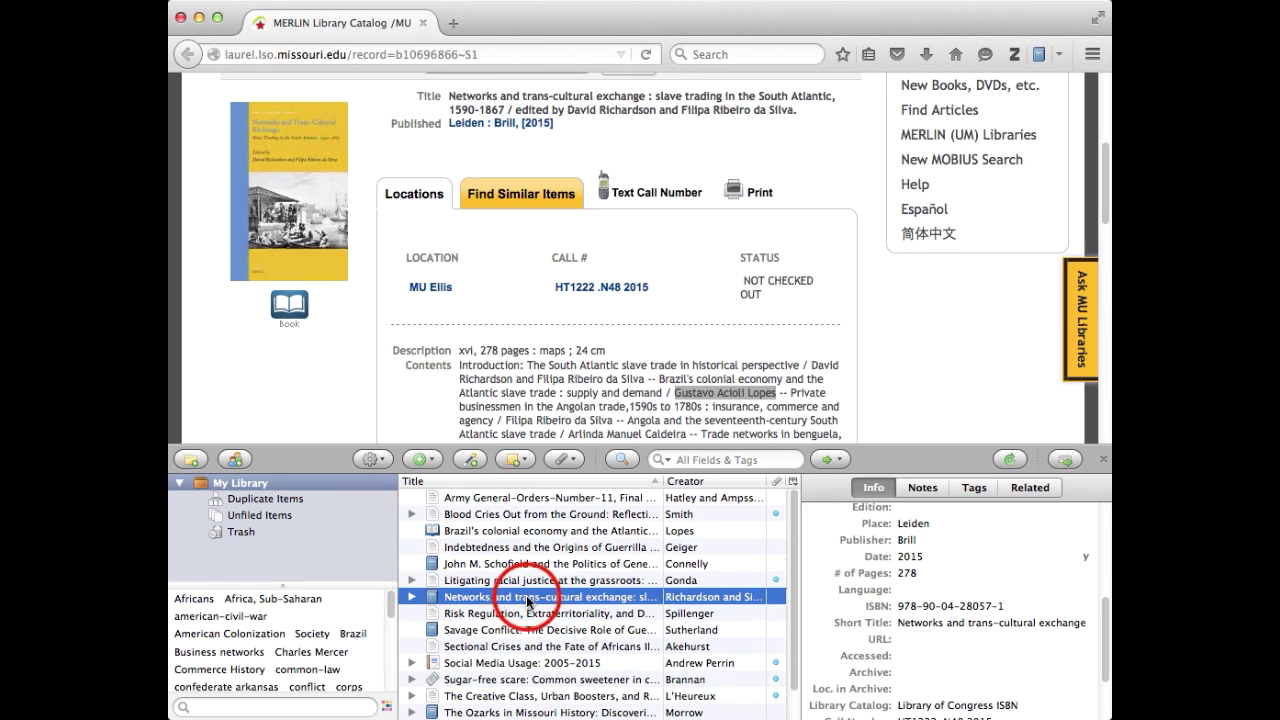
{"action": "right_click", "coordinate": [526, 595]}
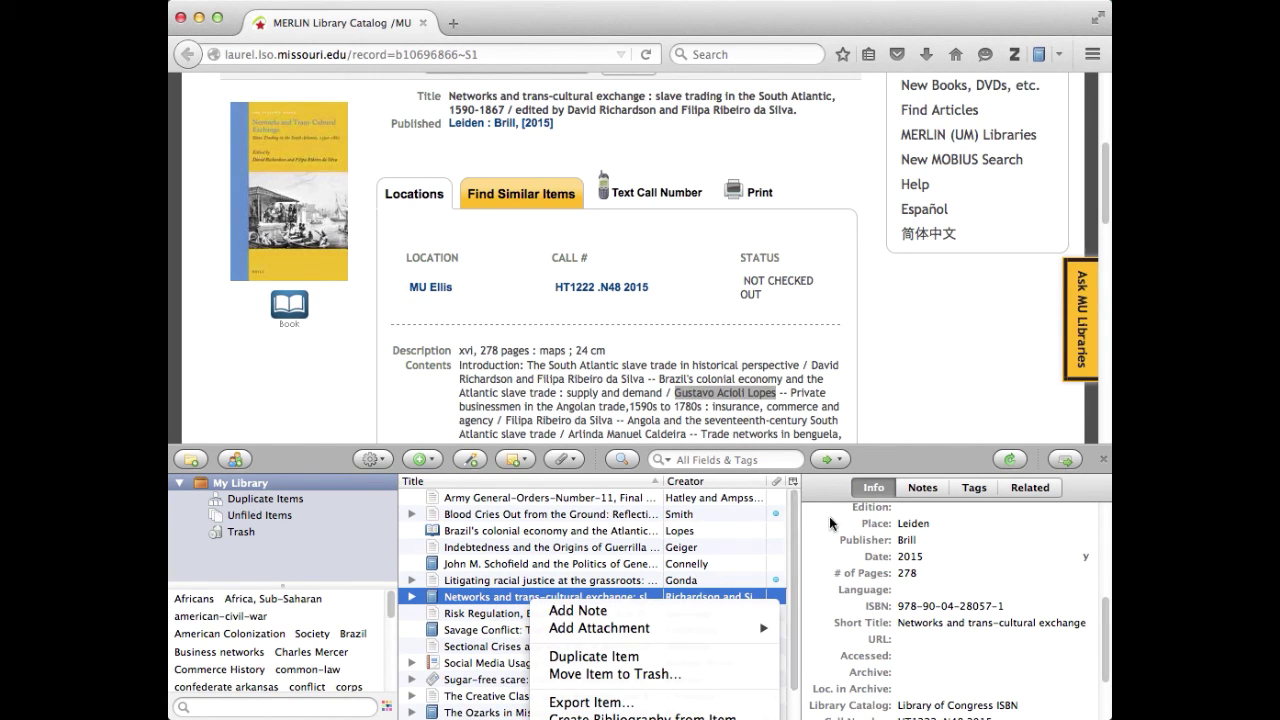
{"action": "left_click", "coordinate": [1093, 522]}
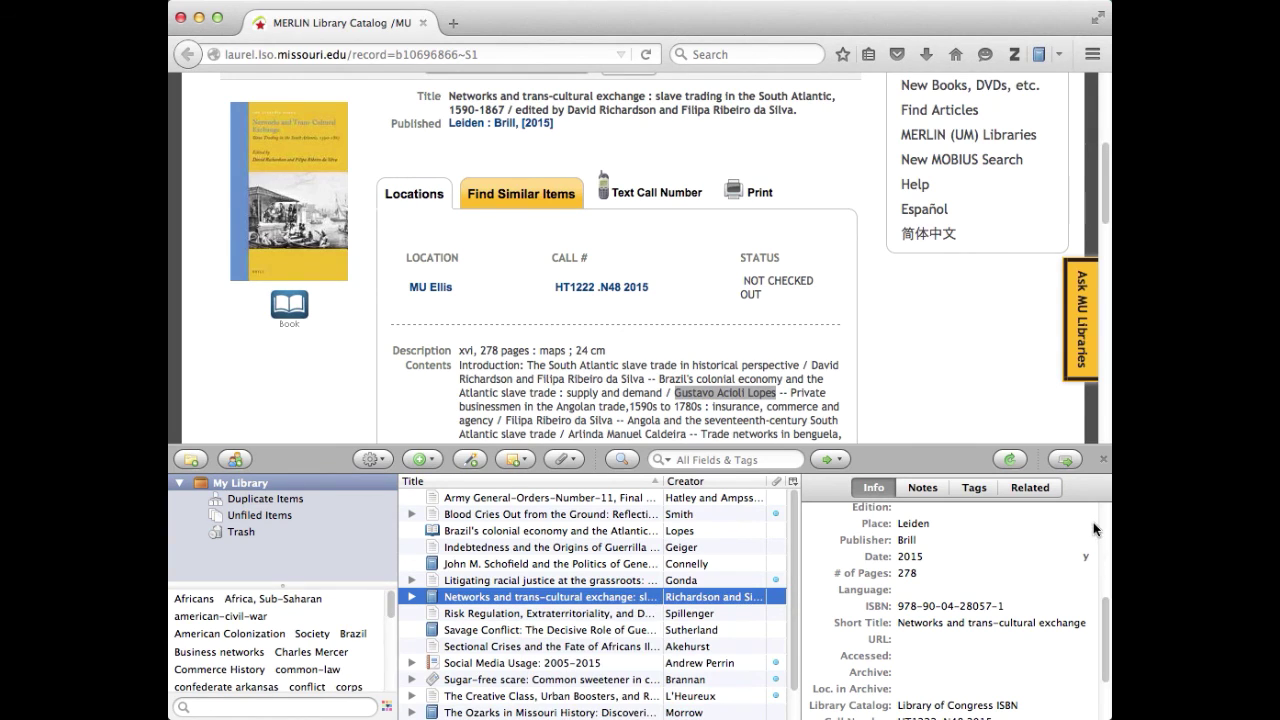
{"action": "scroll", "coordinate": [1108, 514], "scroll_direction": "up", "scroll_amount": 5}
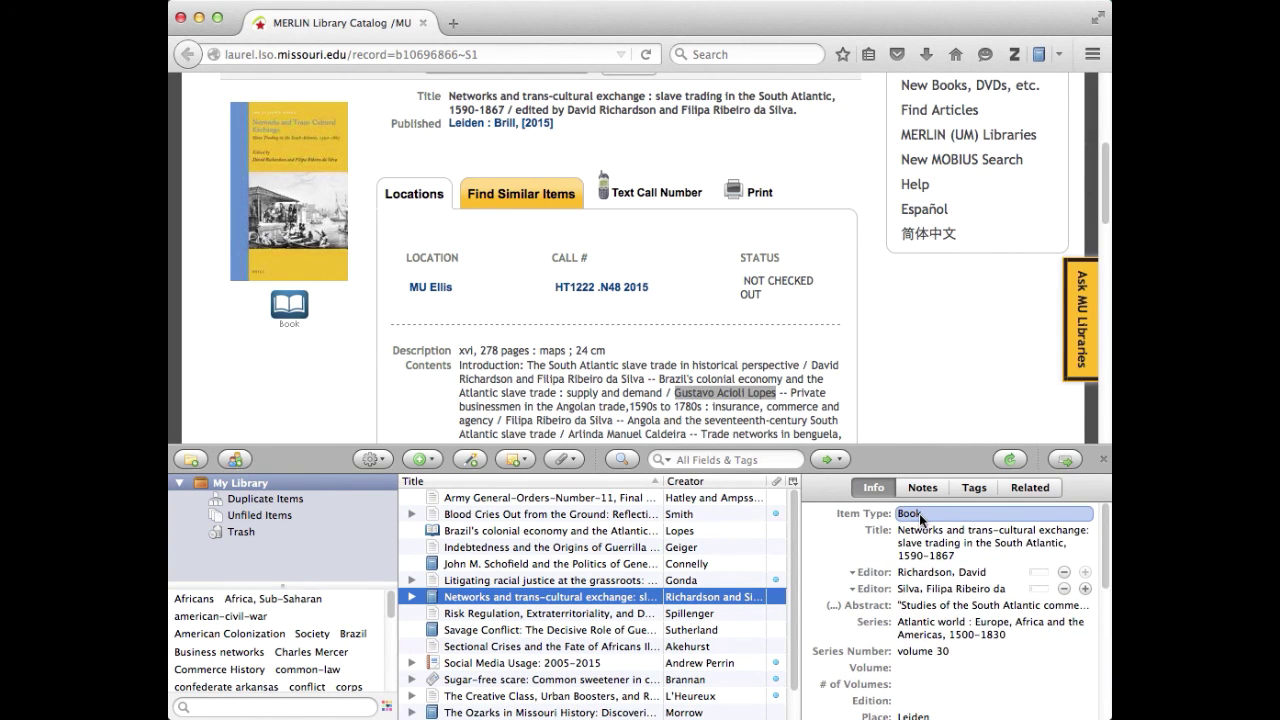